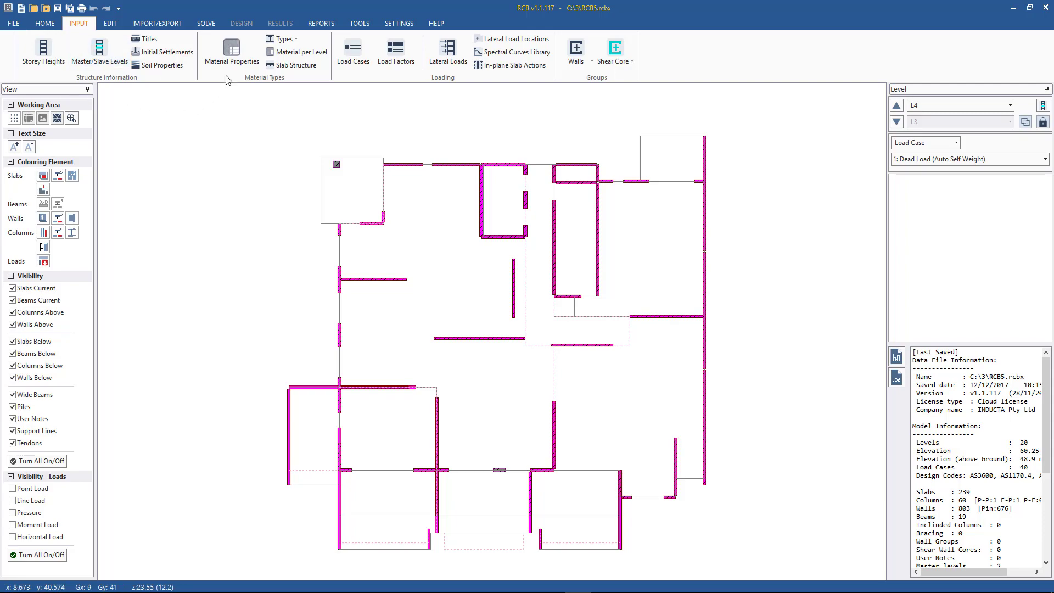
pyautogui.click(231, 53)
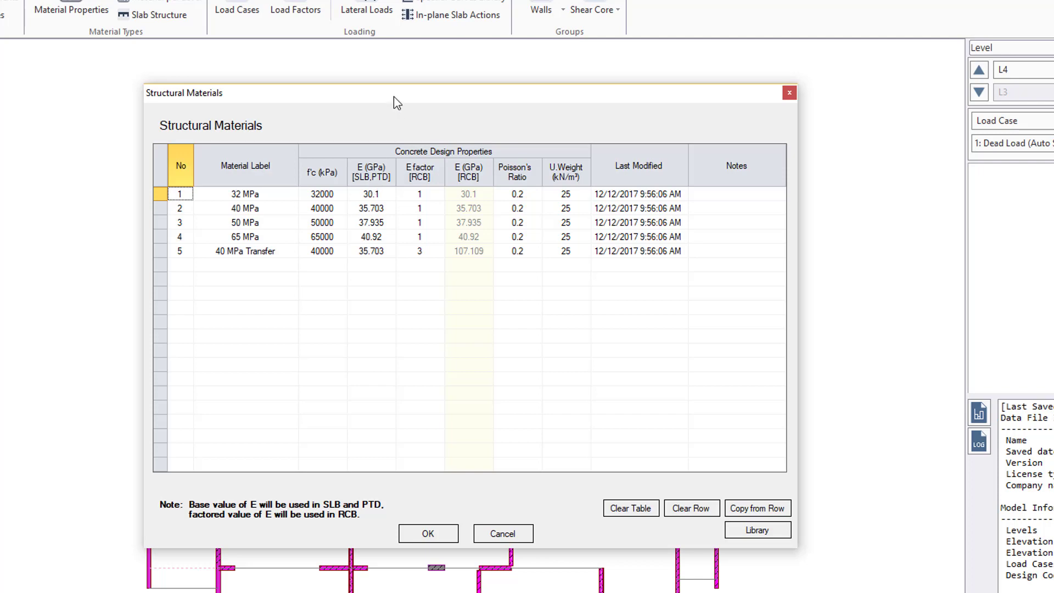
pyautogui.moveTo(392, 100); pyautogui.dragTo(324, 110)
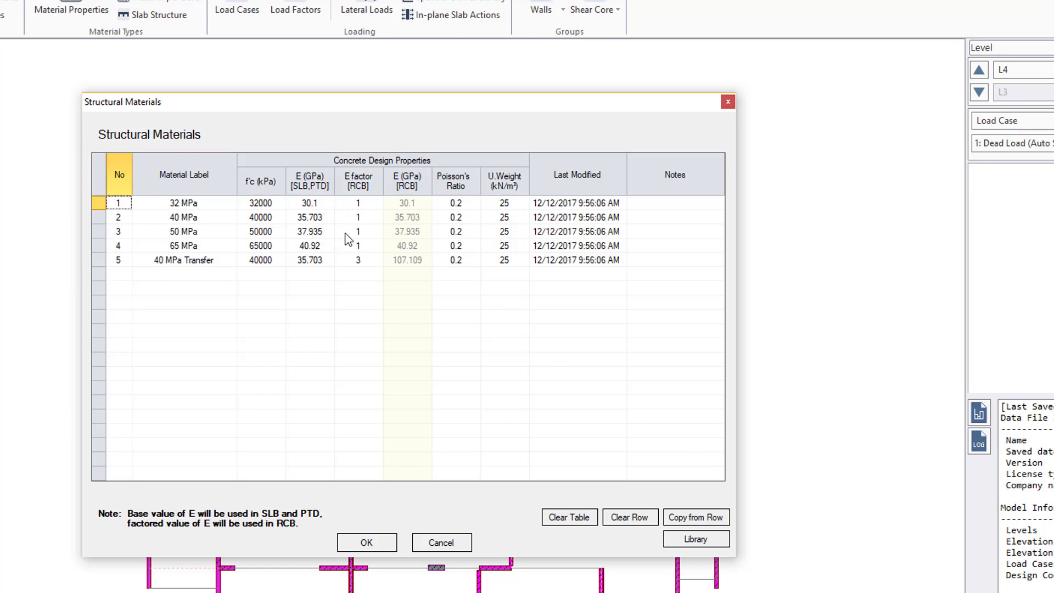
pyautogui.click(122, 263)
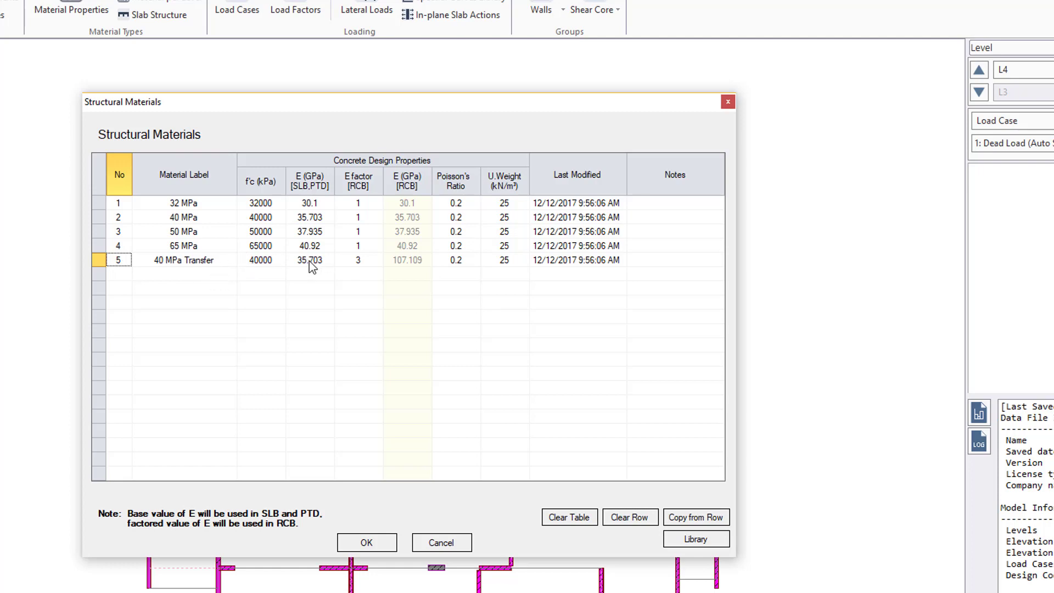
pyautogui.doubleClick(349, 260)
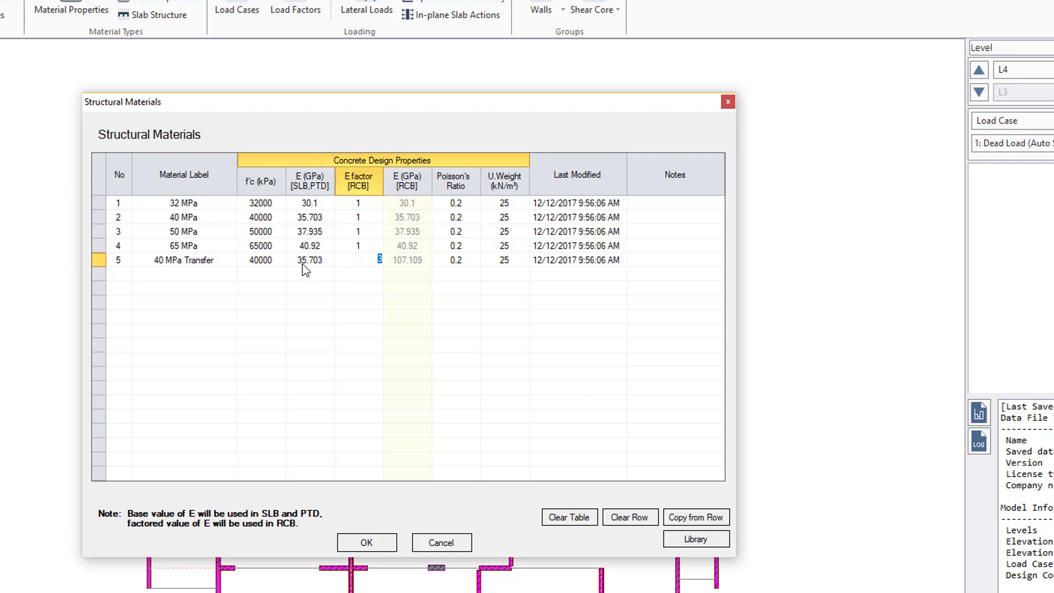
pyautogui.click(388, 266)
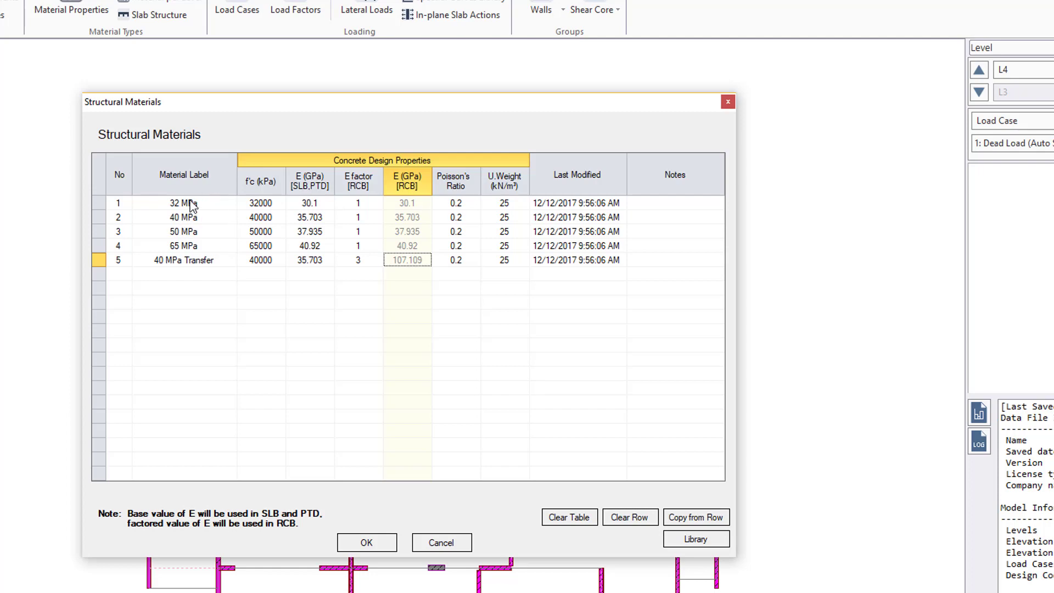
pyautogui.click(196, 274)
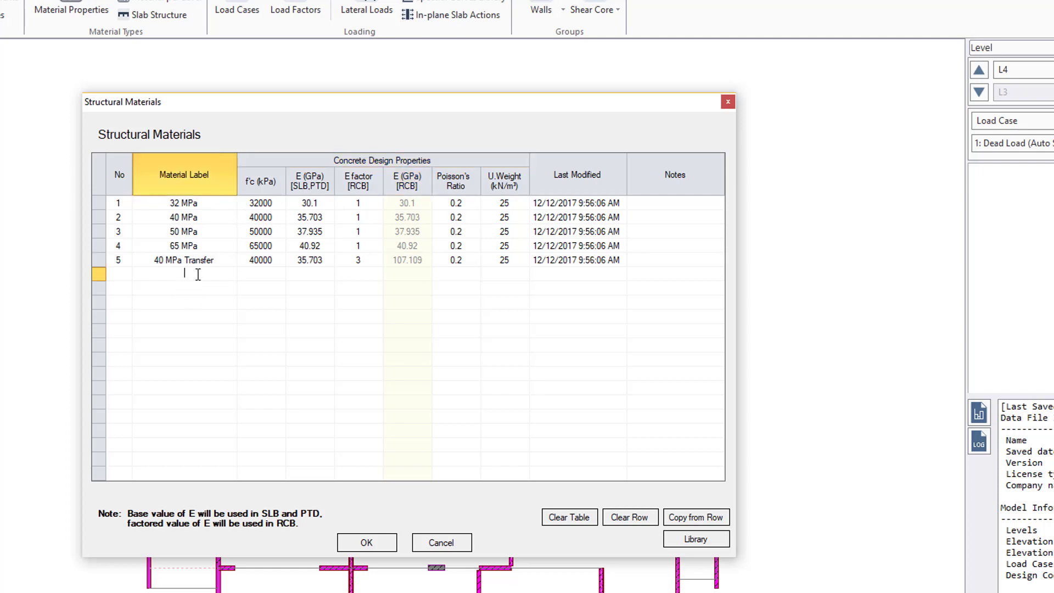
pyautogui.write('80 MPa')
pyautogui.click(254, 276)
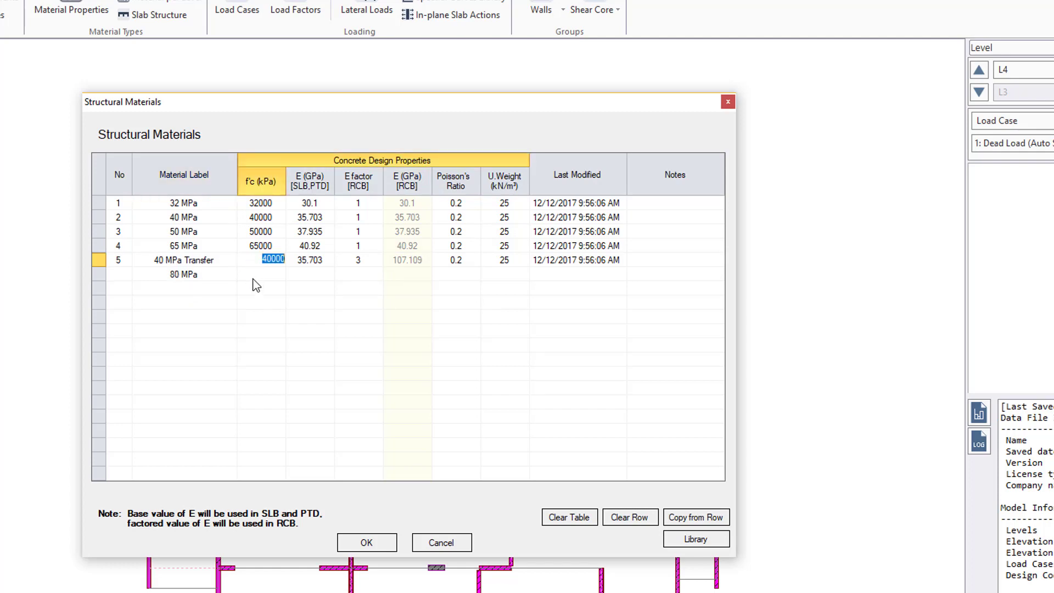
pyautogui.write('80')
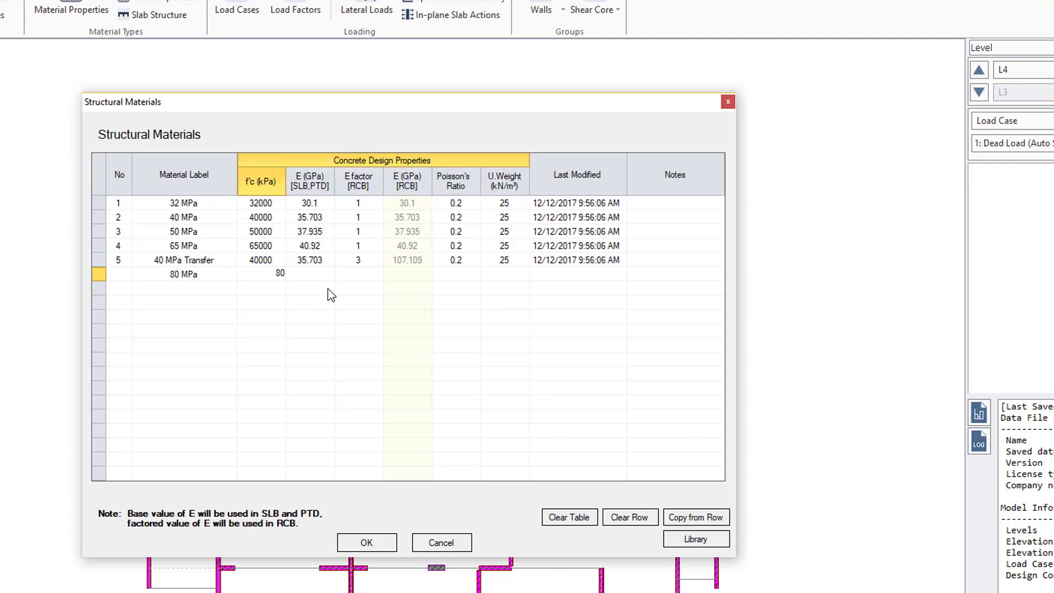
pyautogui.write('000')
pyautogui.press('Return')
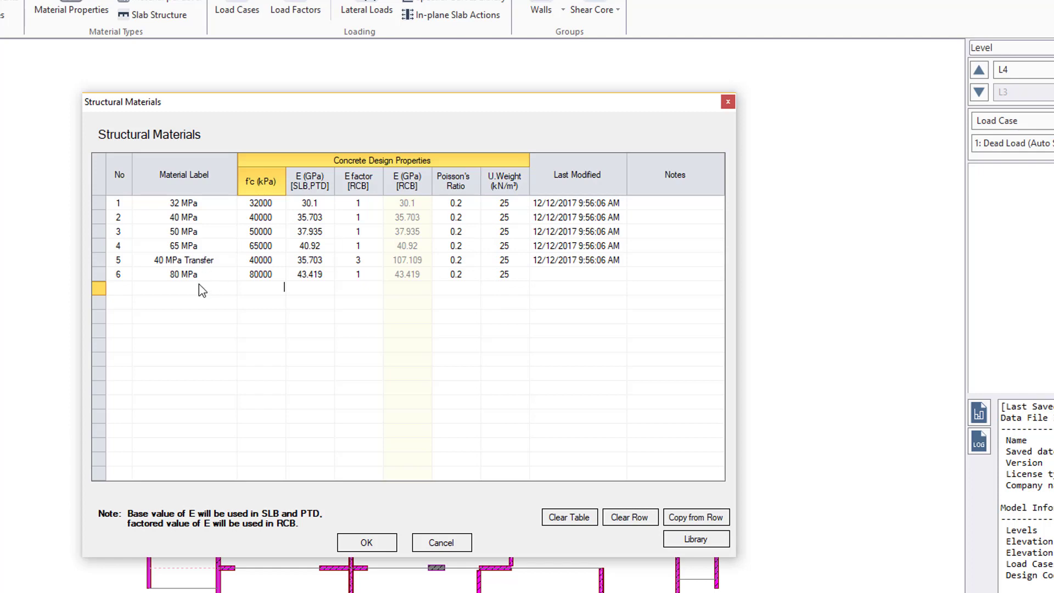
pyautogui.press('Up')
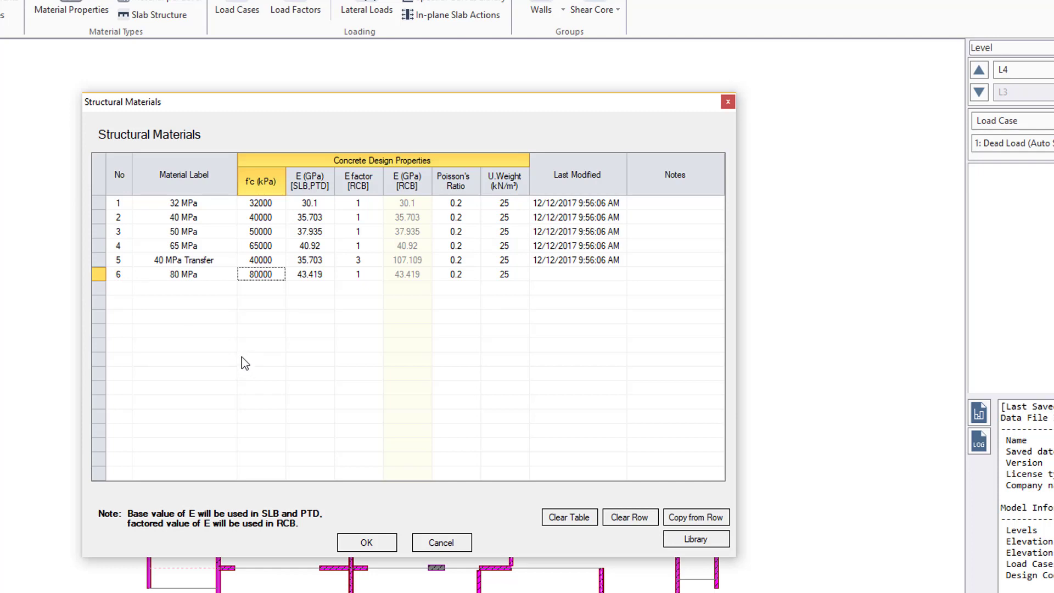
pyautogui.click(626, 520)
pyautogui.click(464, 387)
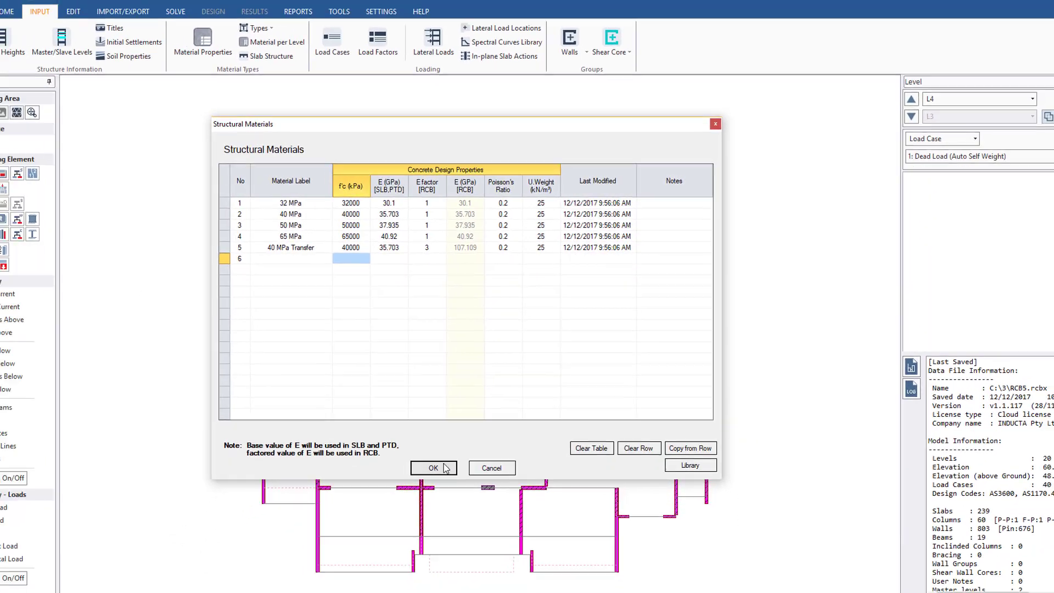
# - Close the materials table and confirm column type 4 stays at 65 MPa
pyautogui.click(390, 534)
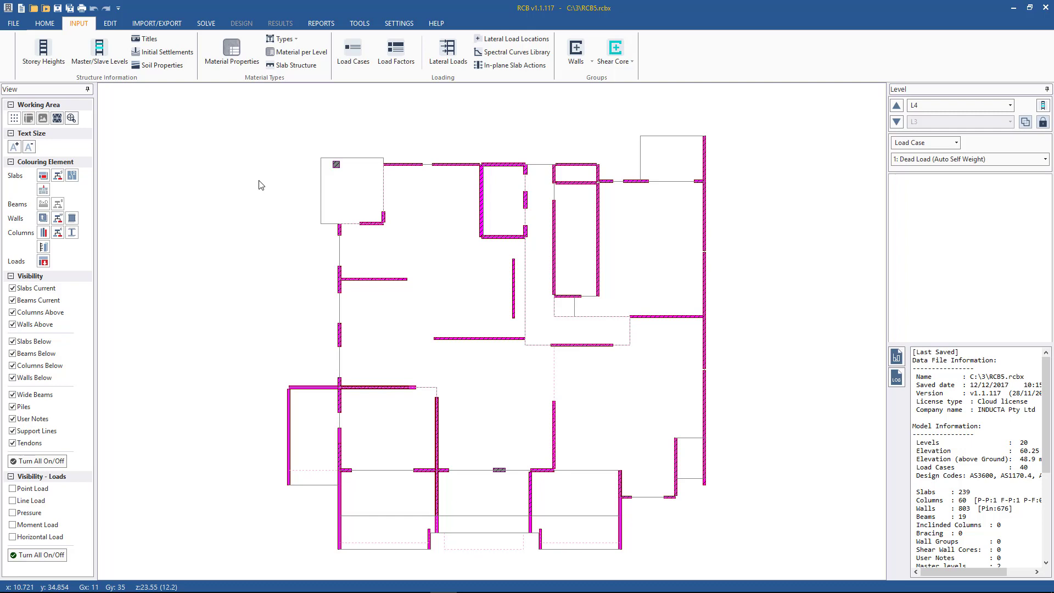
pyautogui.click(296, 40)
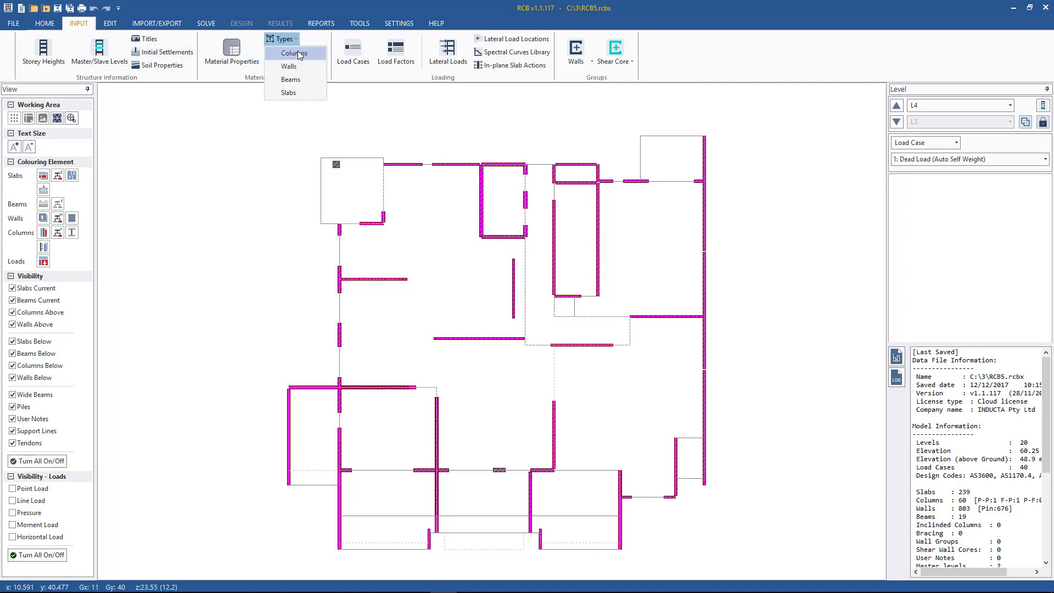
pyautogui.click(295, 54)
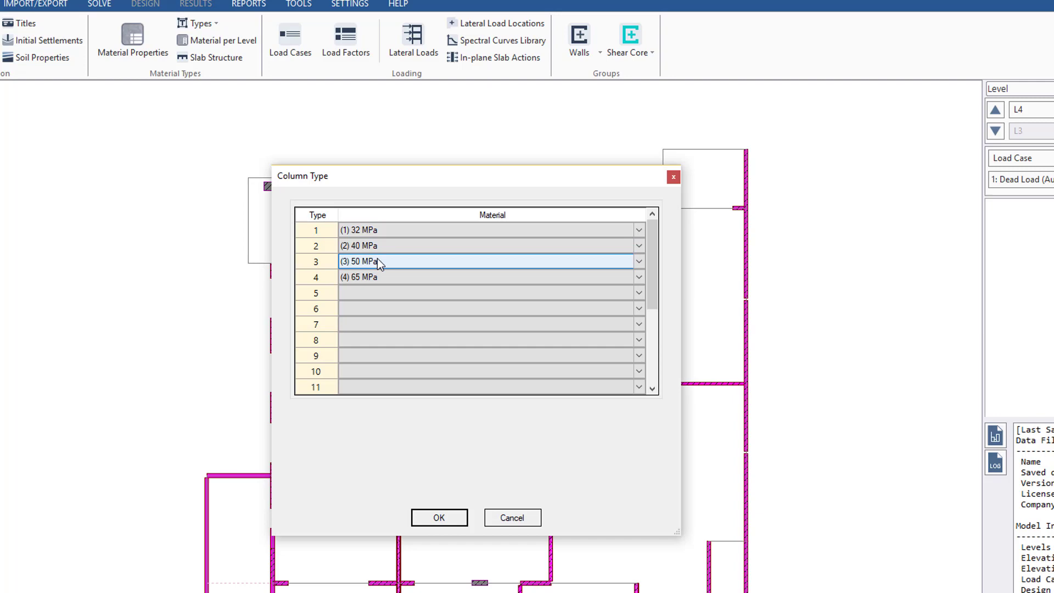
pyautogui.click(417, 275)
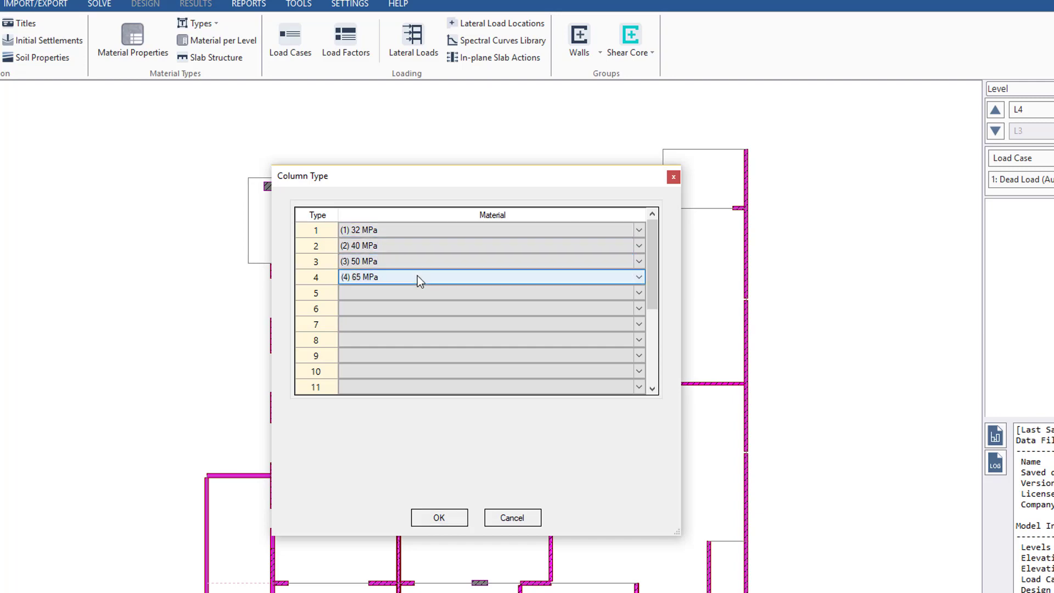
pyautogui.click(417, 276)
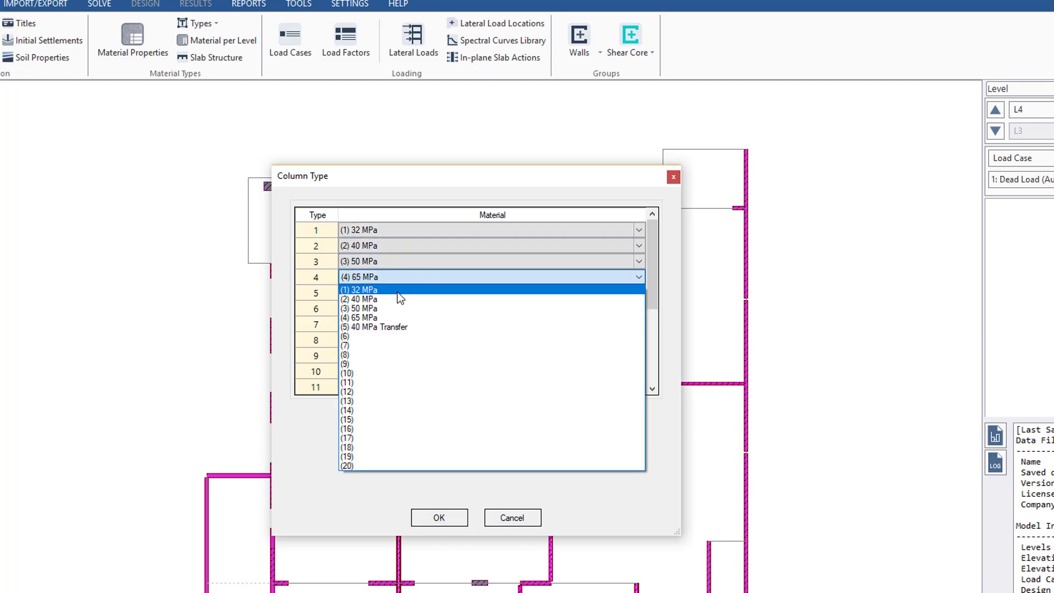
pyautogui.click(373, 319)
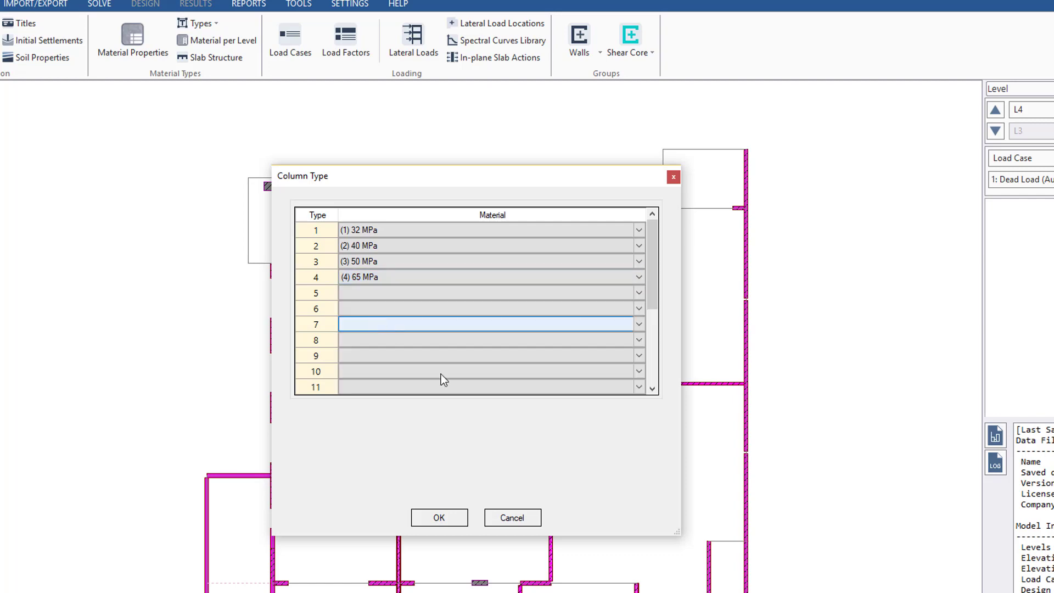
pyautogui.click(439, 518)
# - Review the concrete grades assigned to the wall types and the beam types
pyautogui.click(200, 23)
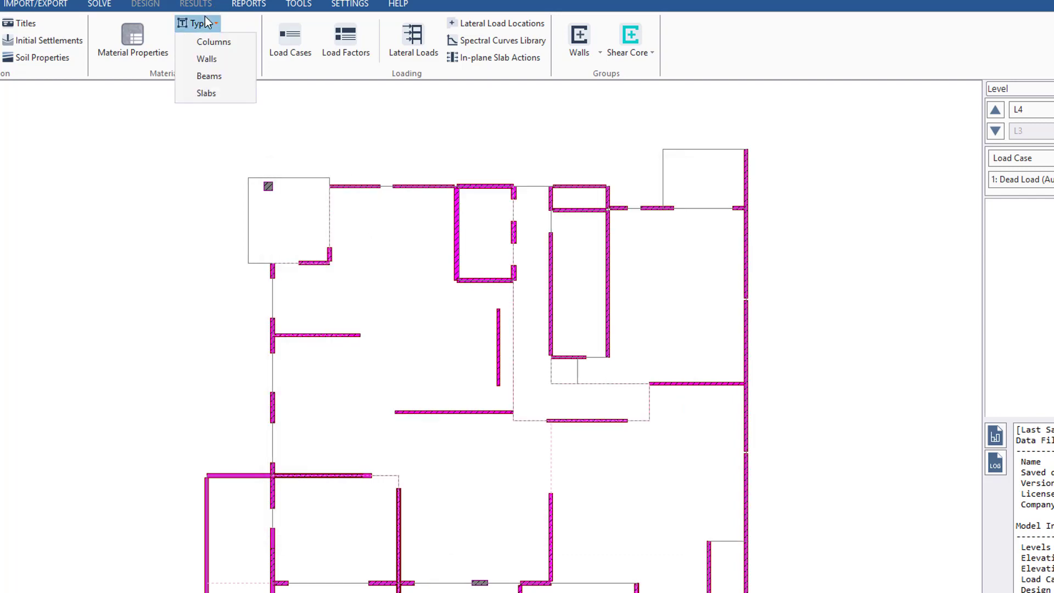
pyautogui.click(204, 61)
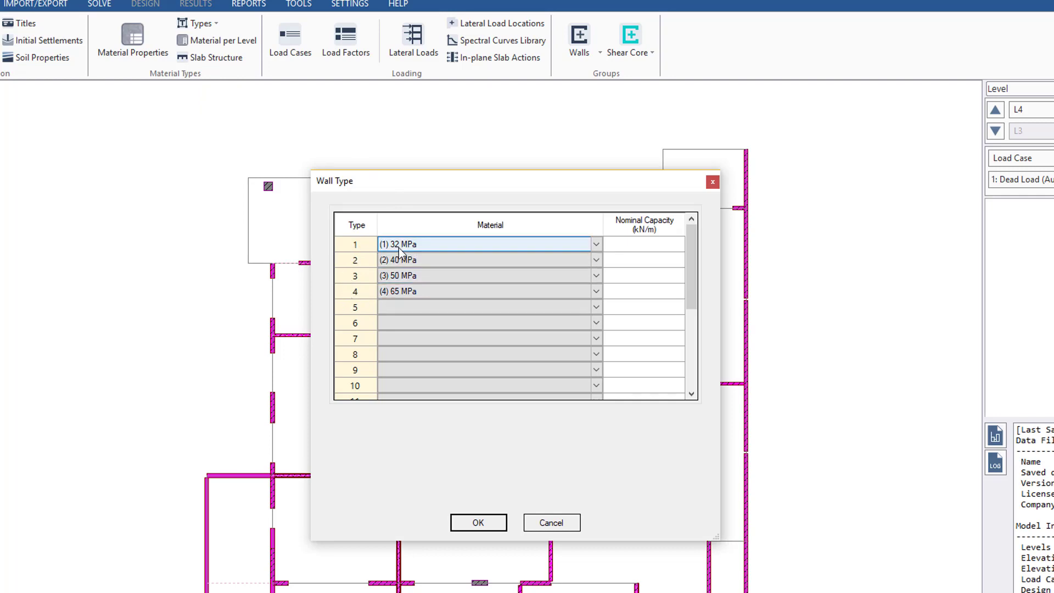
pyautogui.click(478, 522)
pyautogui.click(198, 23)
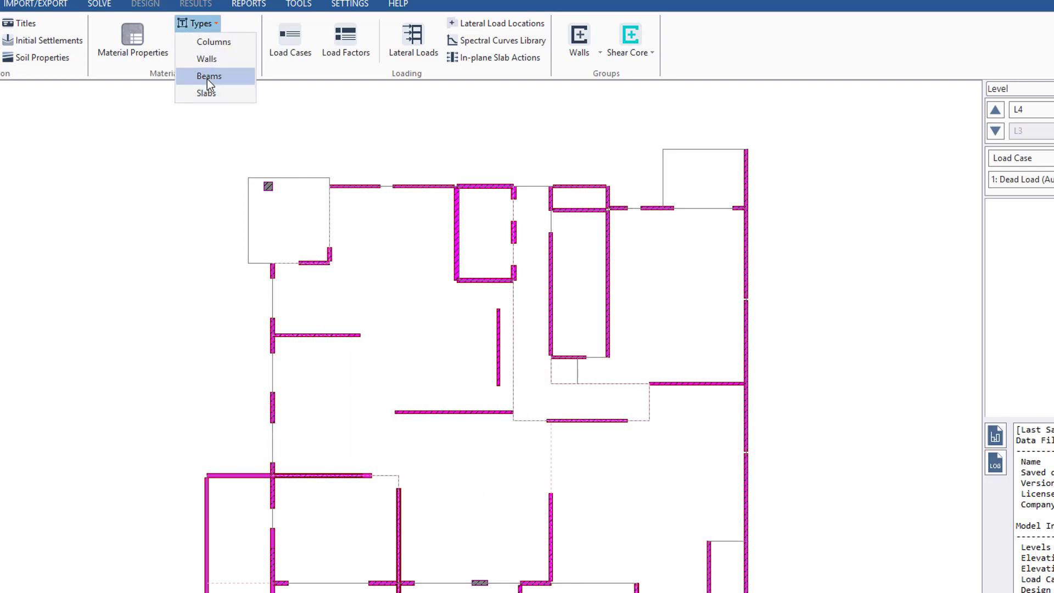
pyautogui.click(206, 78)
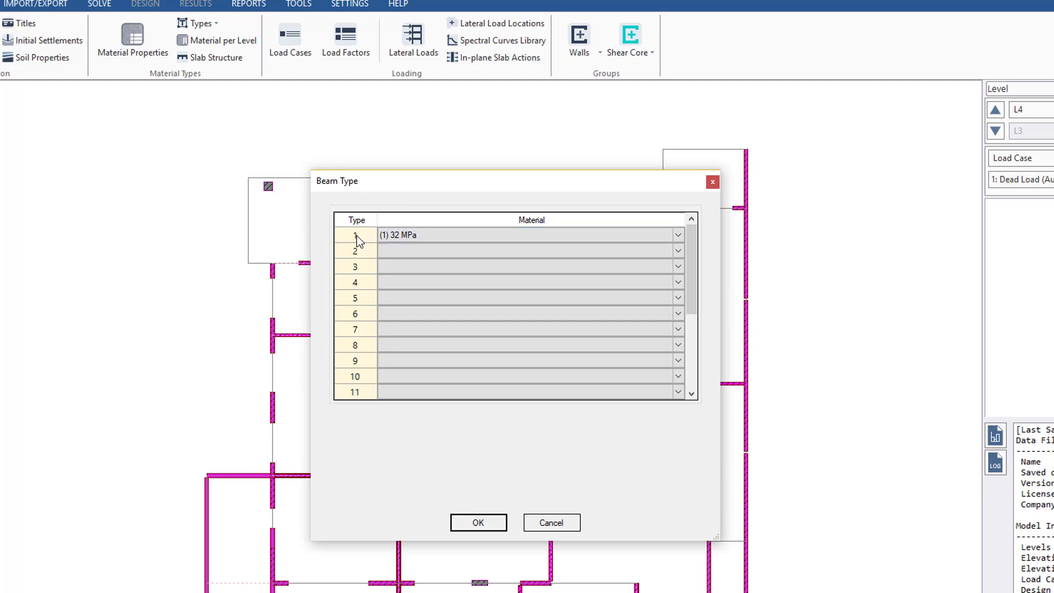
pyautogui.click(478, 524)
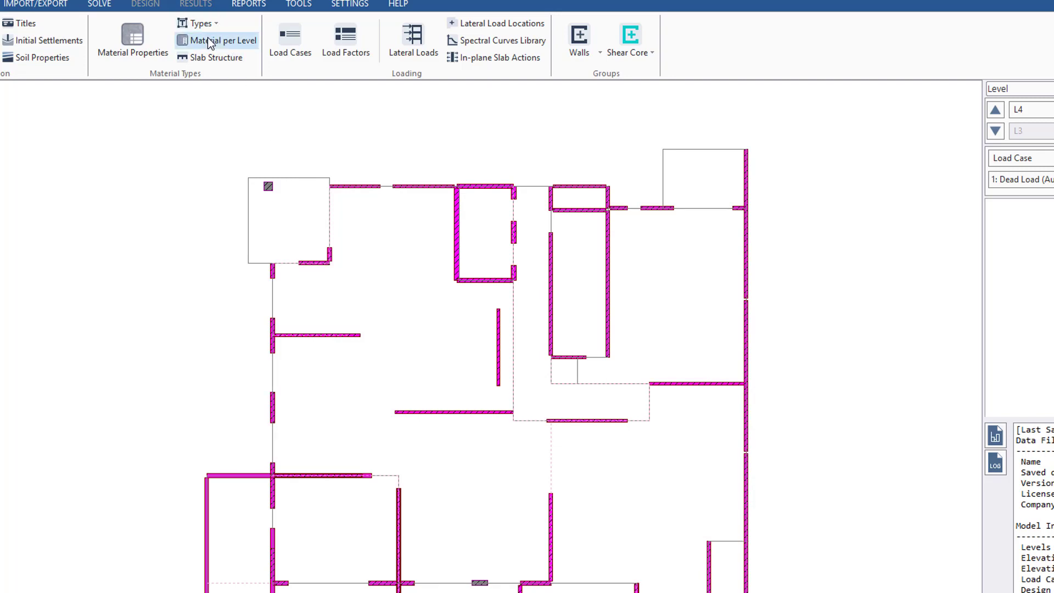
# - Confirm slab type 2 keeps 40 MPa Transfer and close the slab type settings
pyautogui.click(195, 23)
pyautogui.click(217, 94)
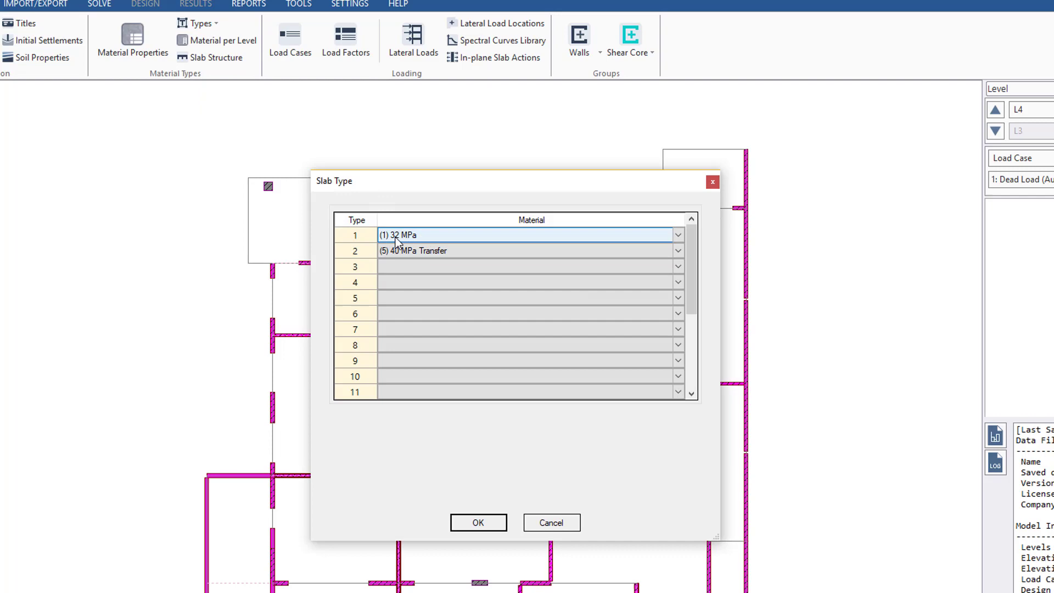
pyautogui.click(358, 252)
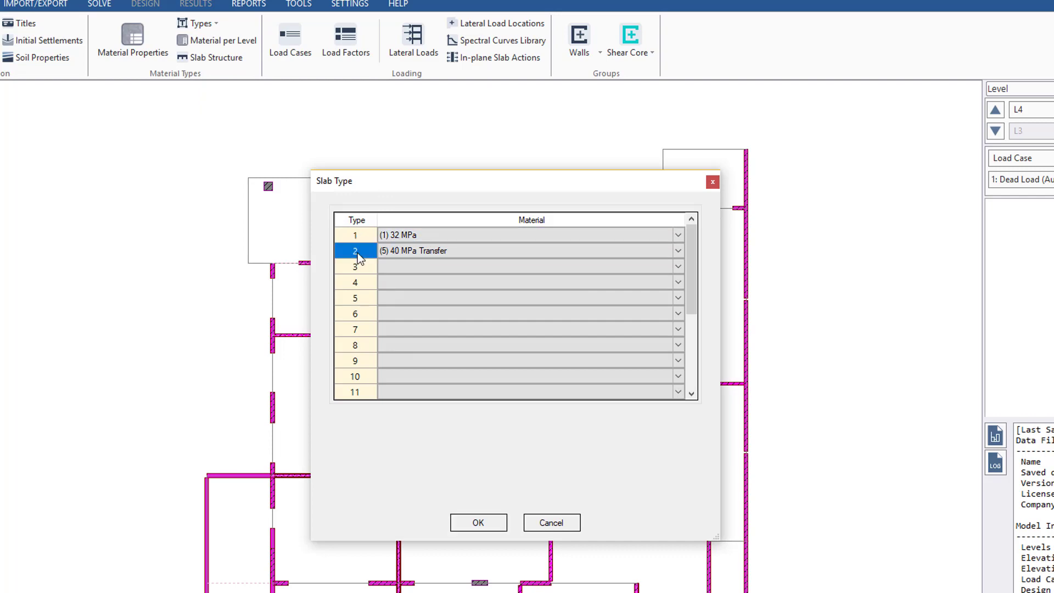
pyautogui.click(421, 258)
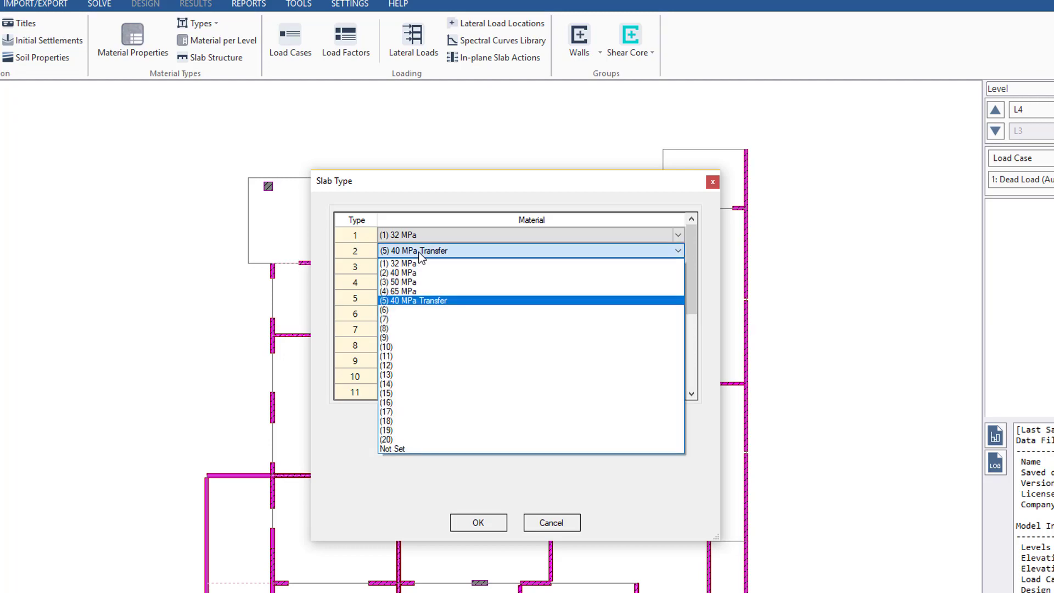
pyautogui.click(420, 259)
pyautogui.click(479, 522)
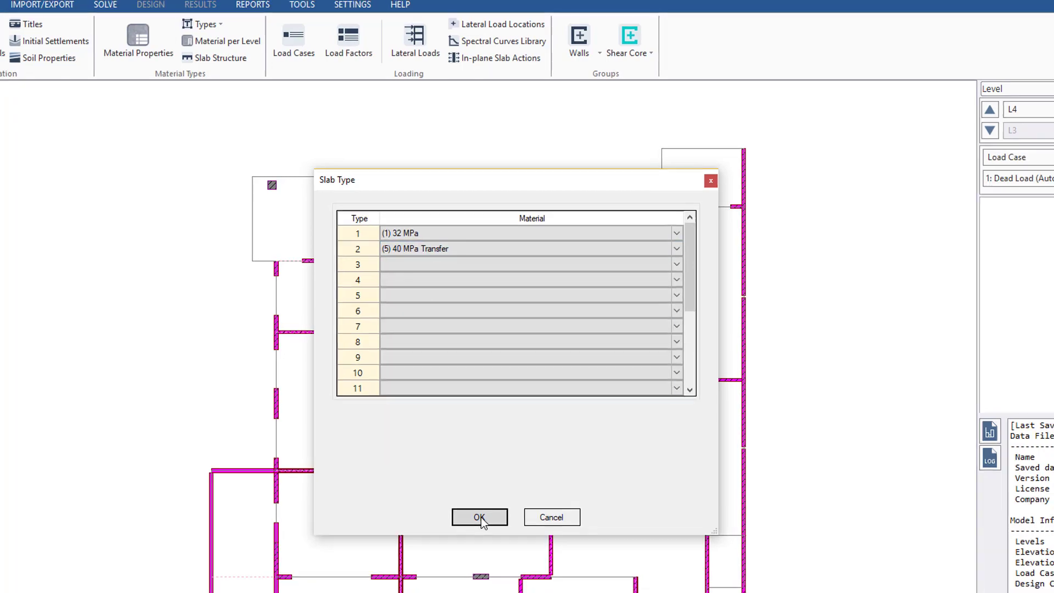
pyautogui.click(481, 518)
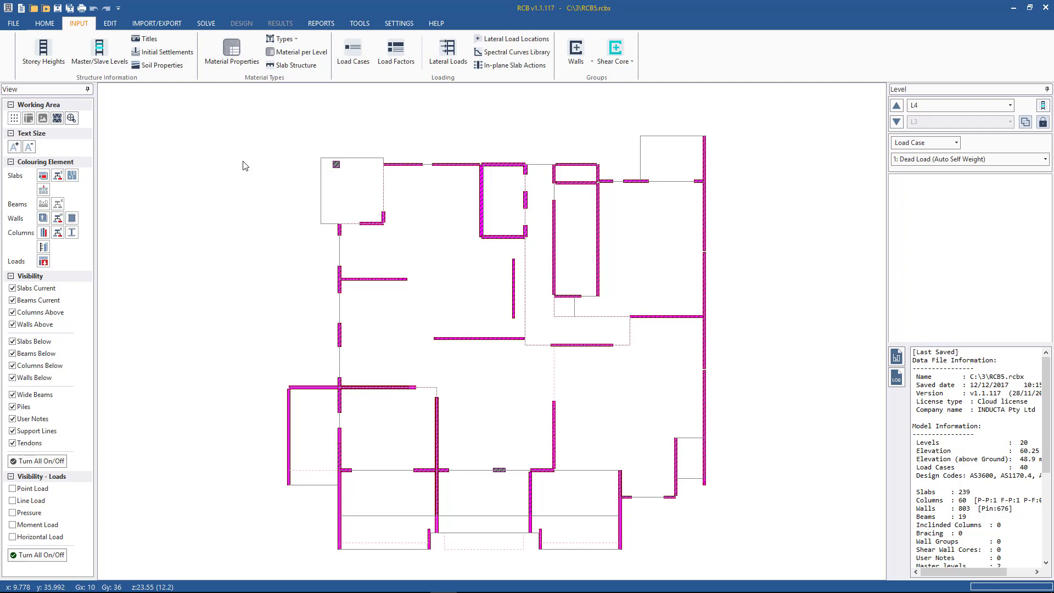
pyautogui.click(336, 164)
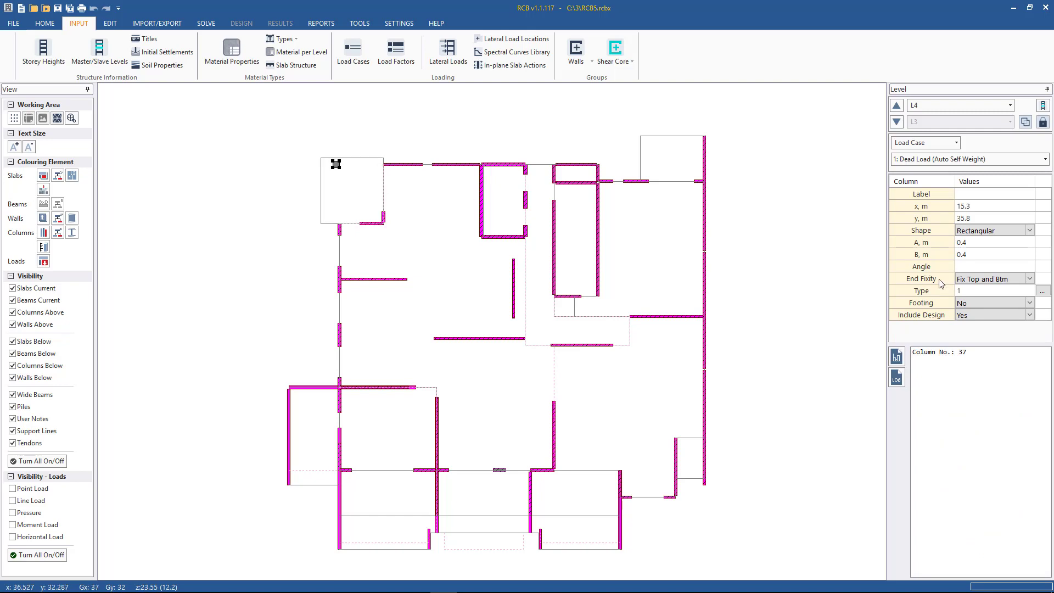
pyautogui.click(963, 292)
pyautogui.click(295, 39)
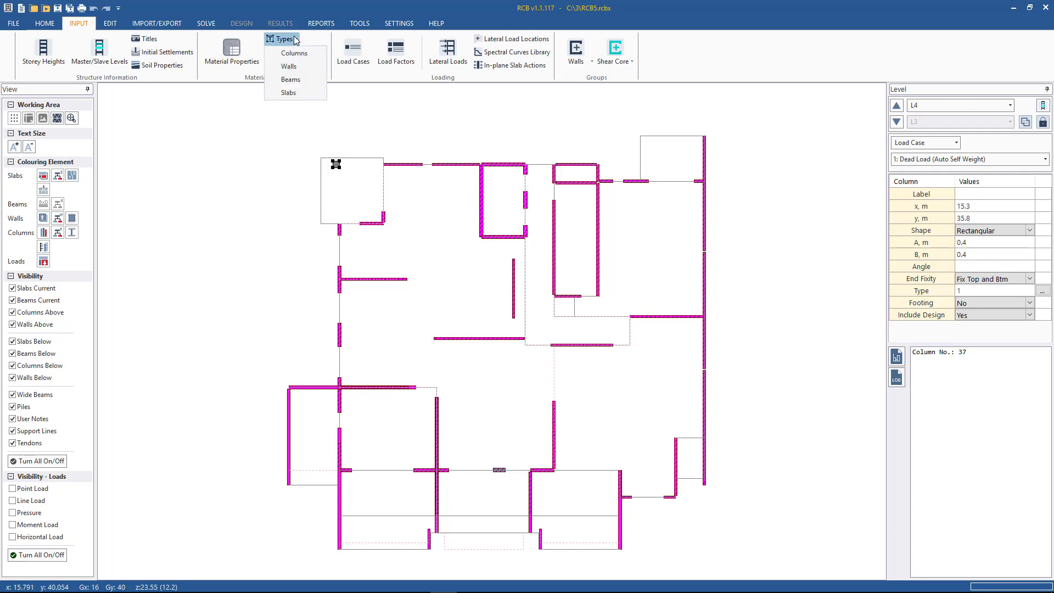
pyautogui.click(295, 55)
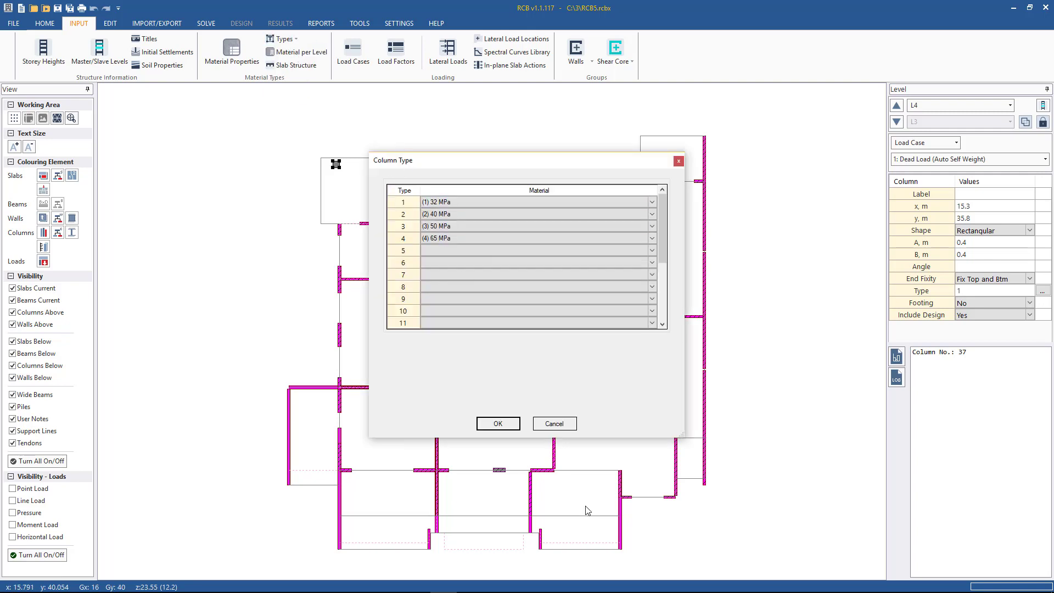
pyautogui.click(554, 423)
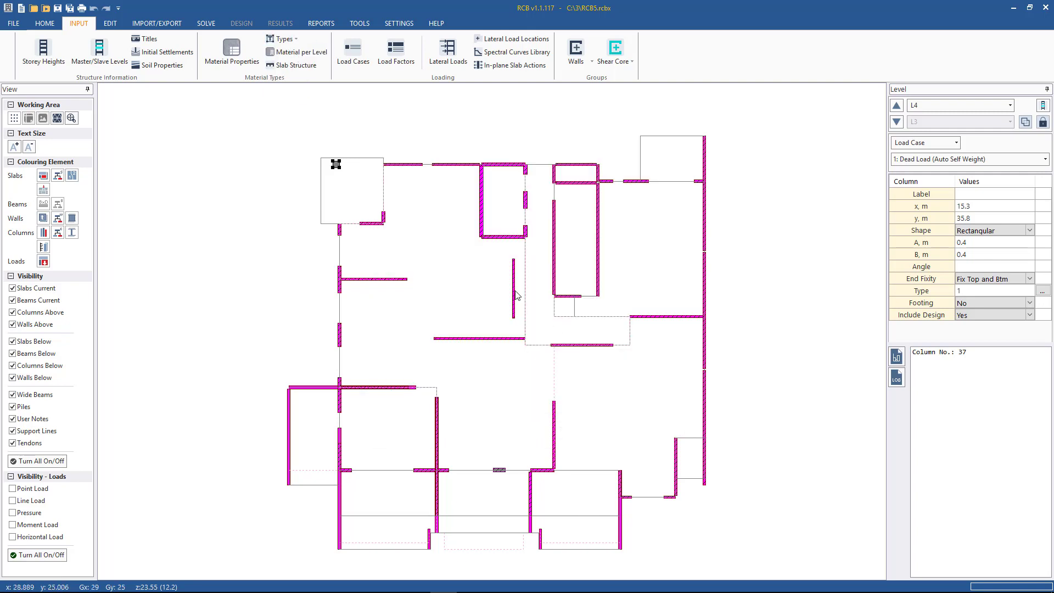
pyautogui.click(768, 229)
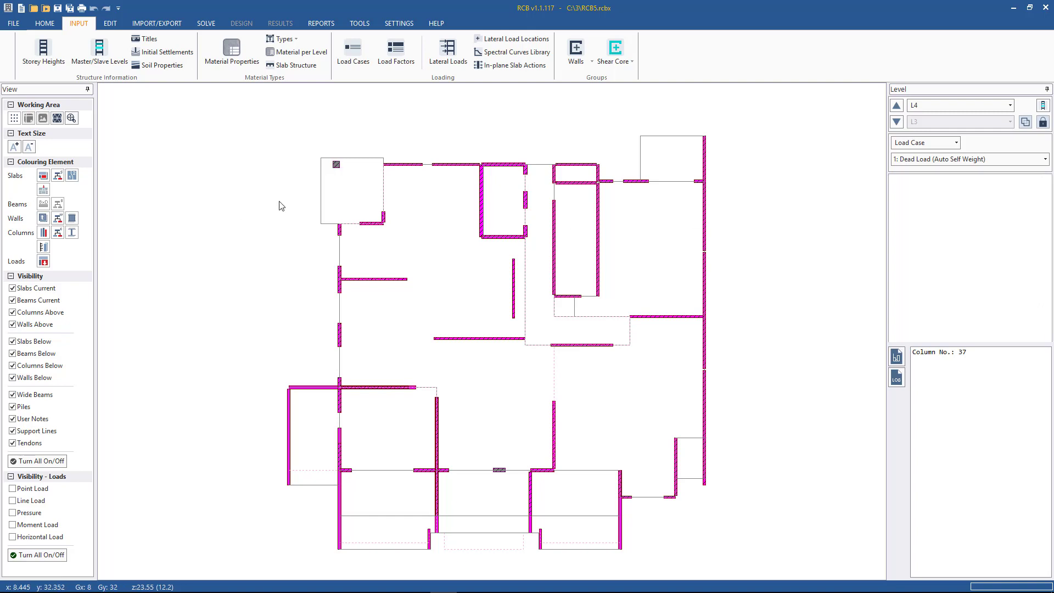
pyautogui.click(58, 232)
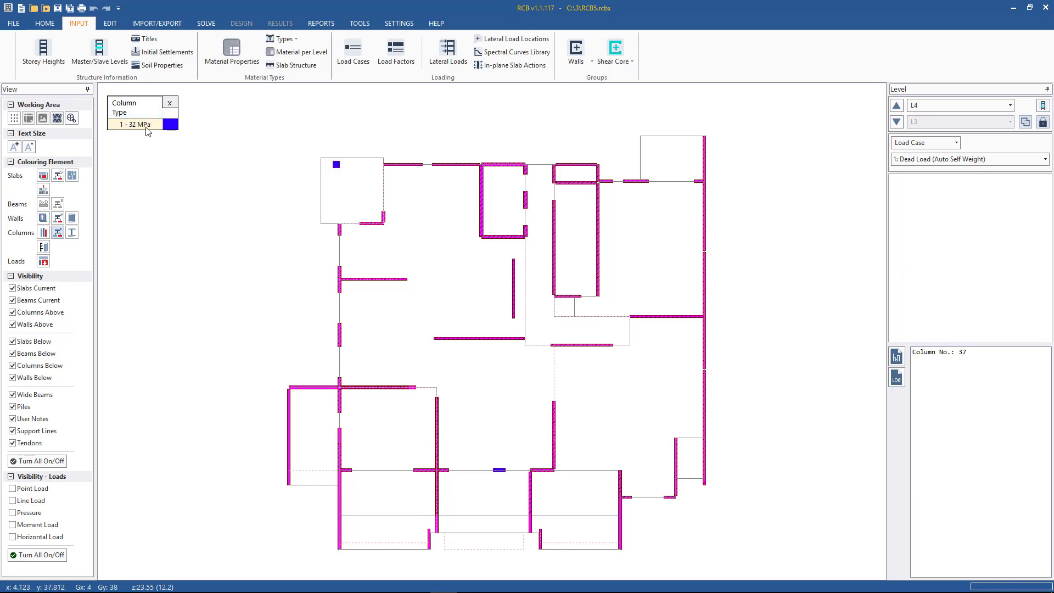
pyautogui.click(336, 164)
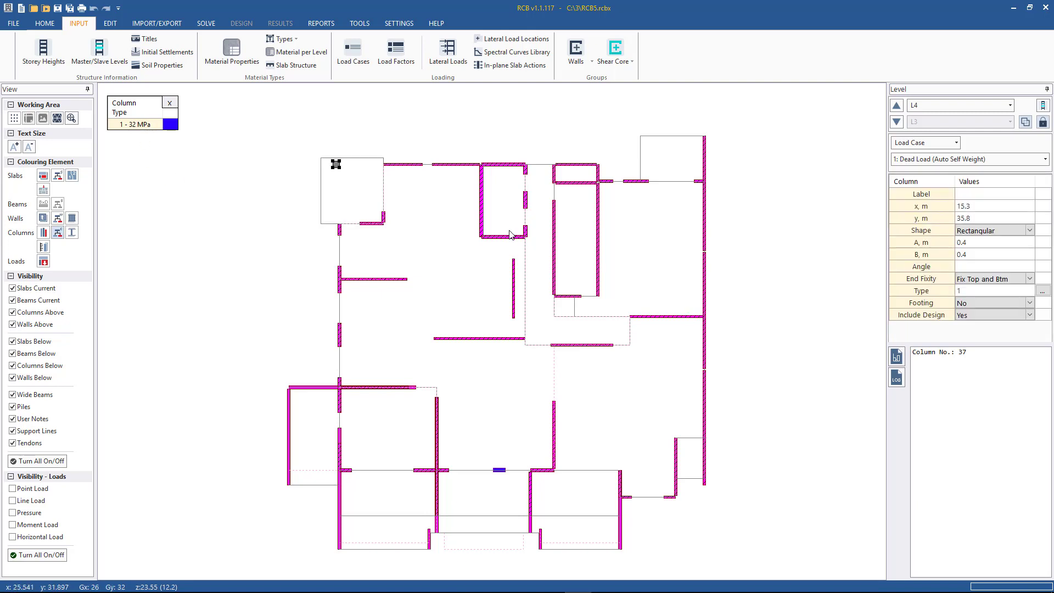
pyautogui.click(391, 118)
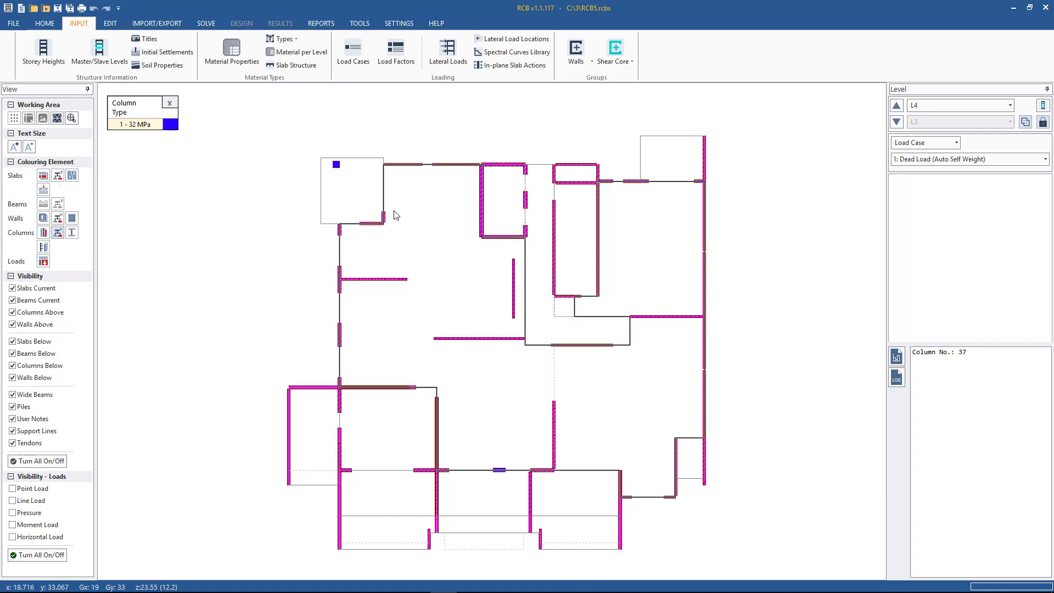
pyautogui.click(385, 279)
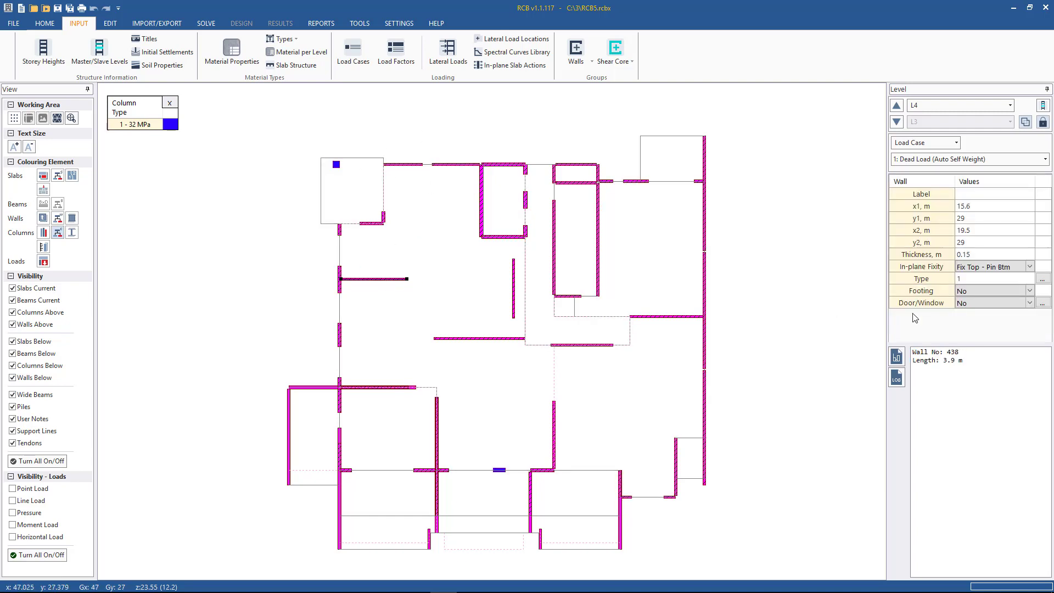
pyautogui.click(302, 214)
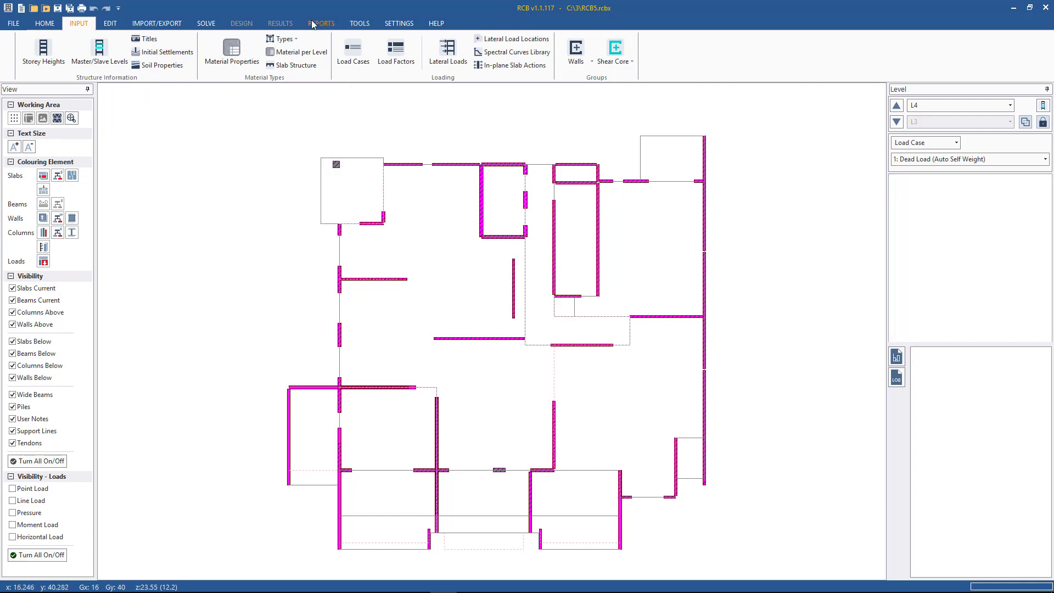
# - Bring up the Material Types by Level table, repositioned and enlarged to show every level
pyautogui.click(303, 55)
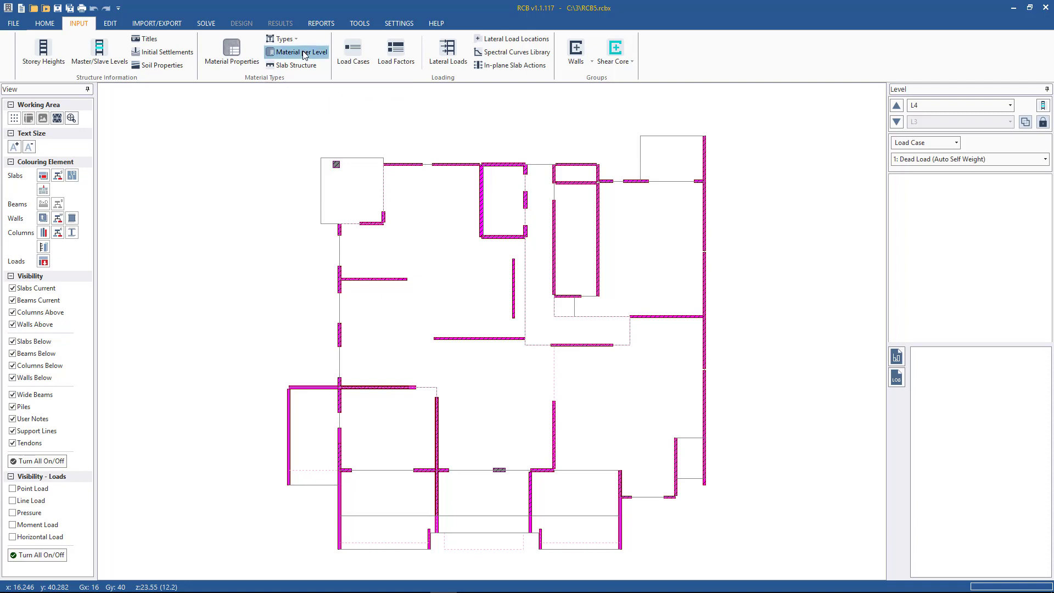
pyautogui.moveTo(519, 159); pyautogui.dragTo(460, 97)
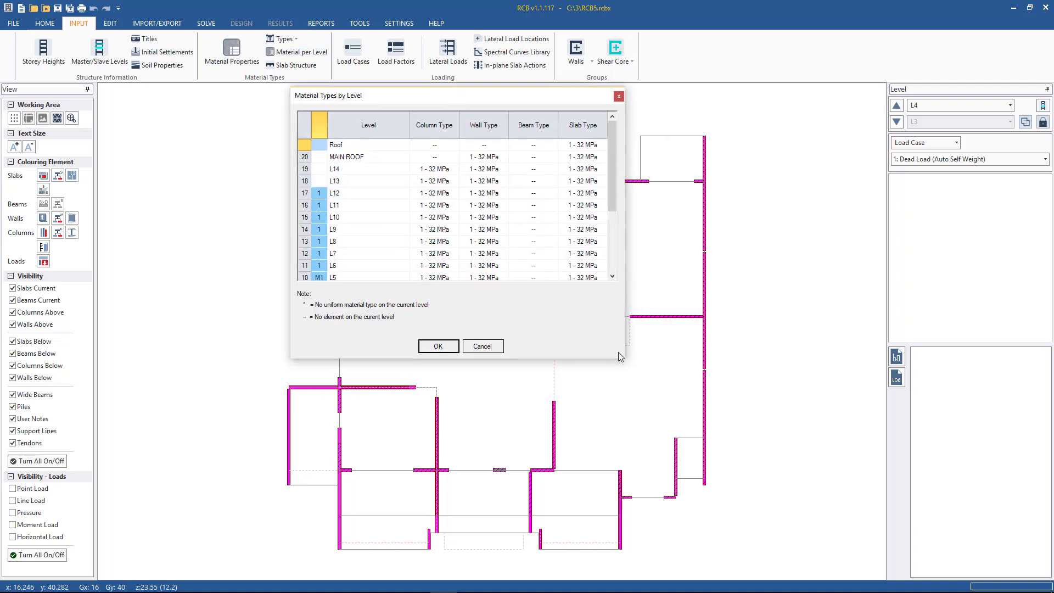
pyautogui.moveTo(620, 358); pyautogui.dragTo(623, 500)
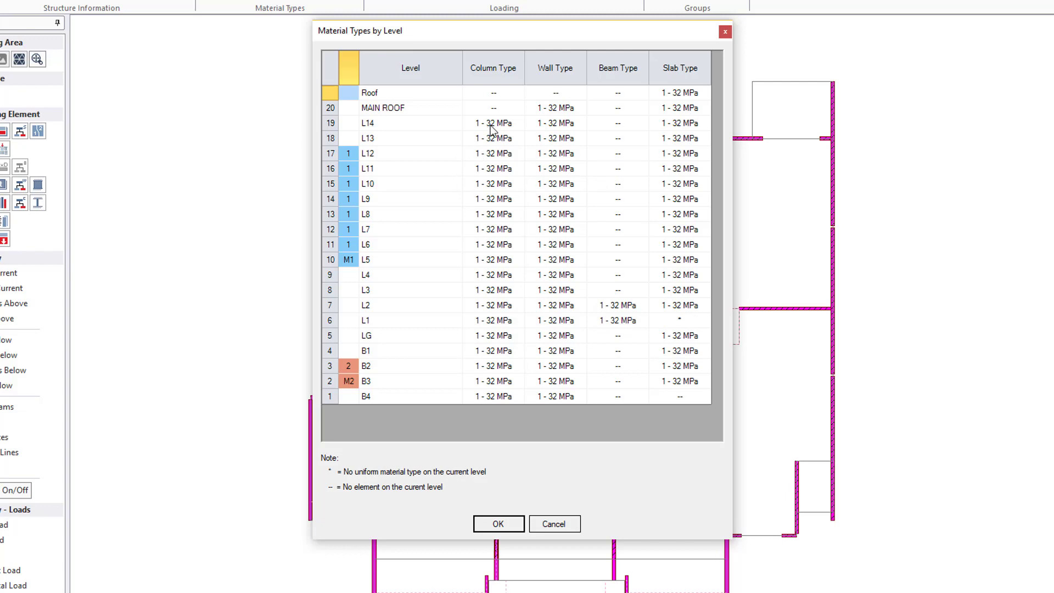
# - Set the column type to 3 - 50 MPa for levels B4, B3, B1 and LG
pyautogui.click(507, 396)
pyautogui.click(518, 397)
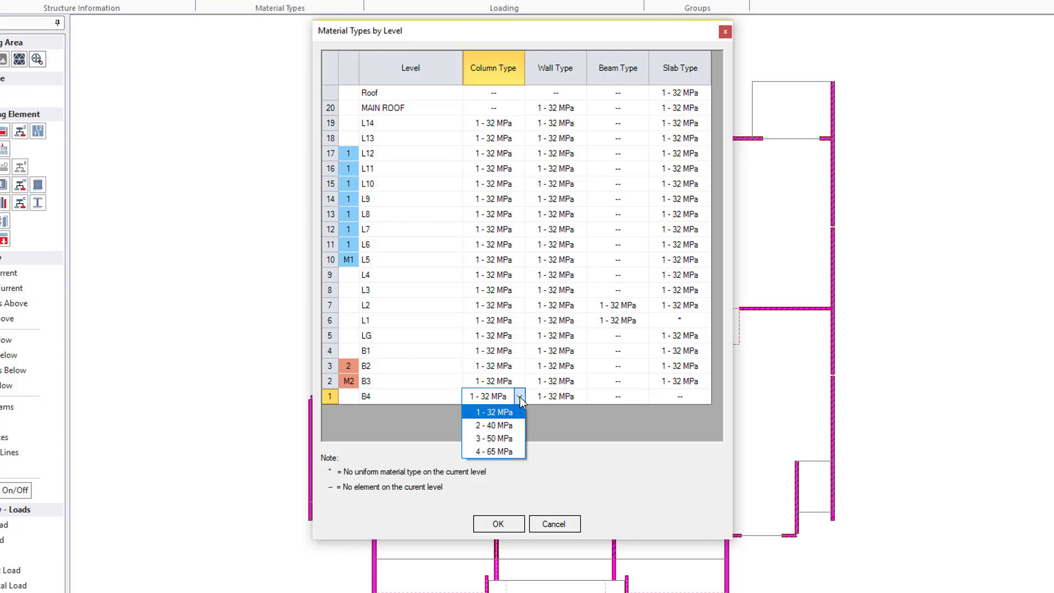
pyautogui.click(495, 438)
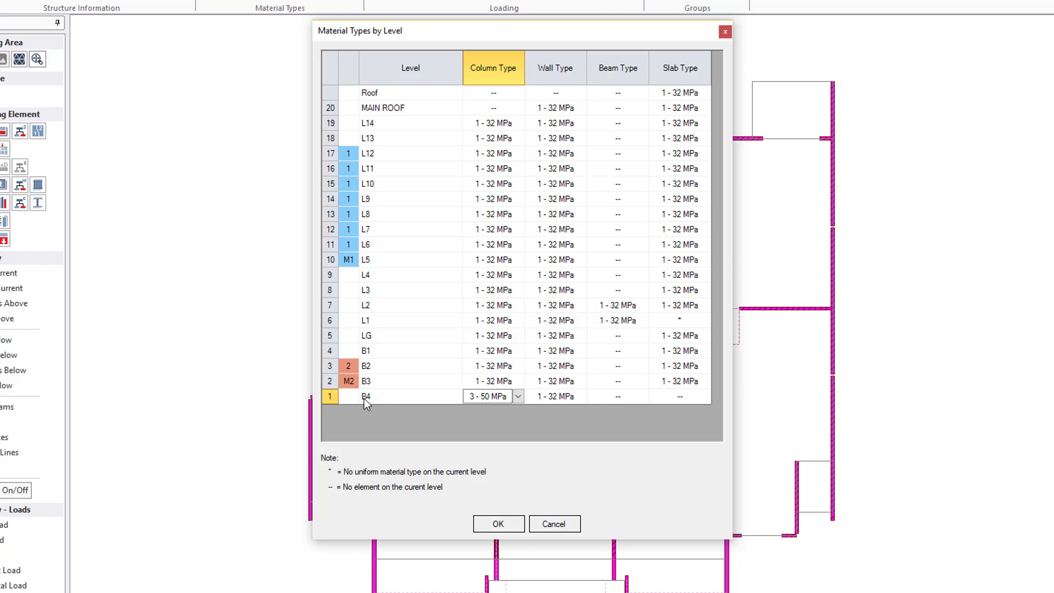
pyautogui.click(500, 381)
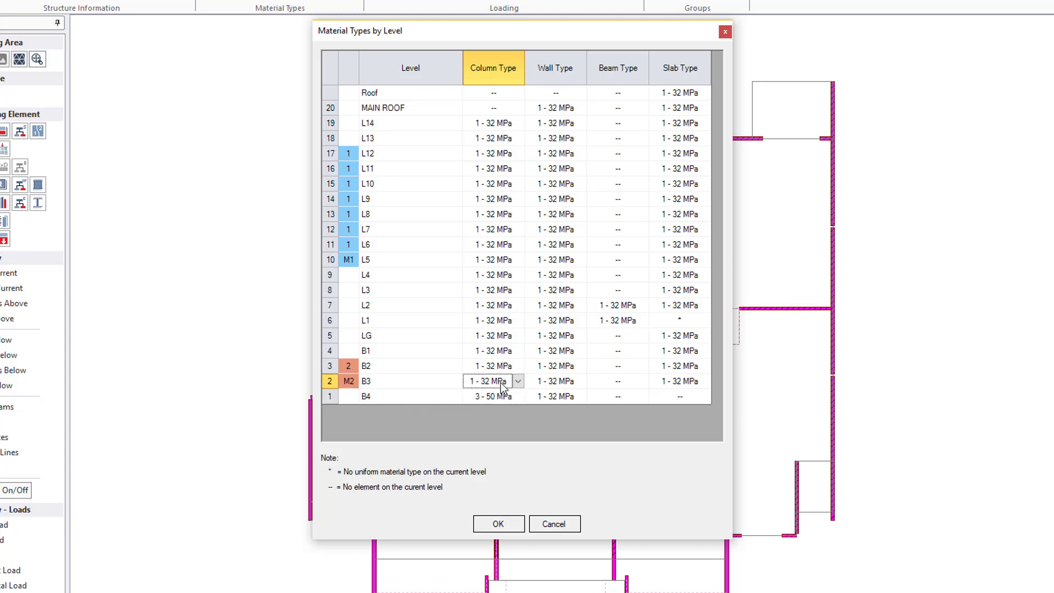
pyautogui.click(518, 380)
pyautogui.click(495, 423)
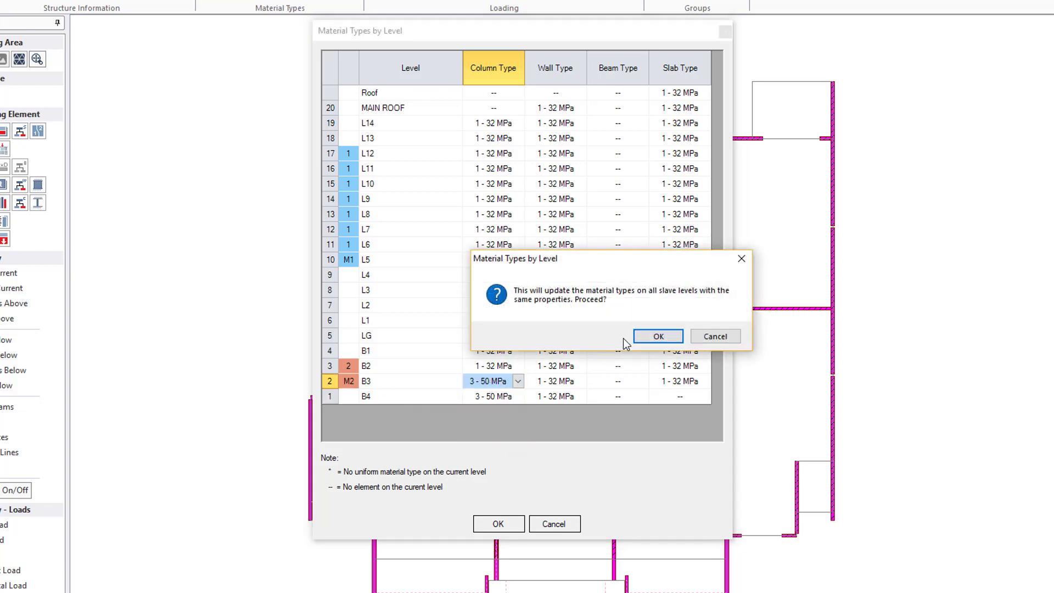
pyautogui.click(656, 336)
pyautogui.click(488, 352)
pyautogui.click(518, 351)
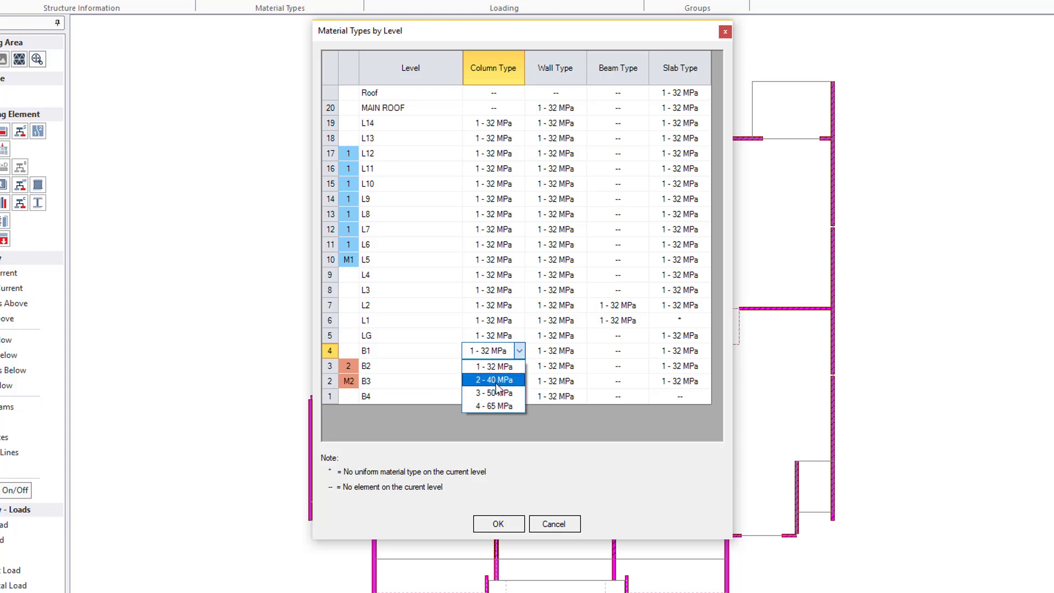
pyautogui.click(495, 393)
pyautogui.click(508, 336)
pyautogui.click(518, 335)
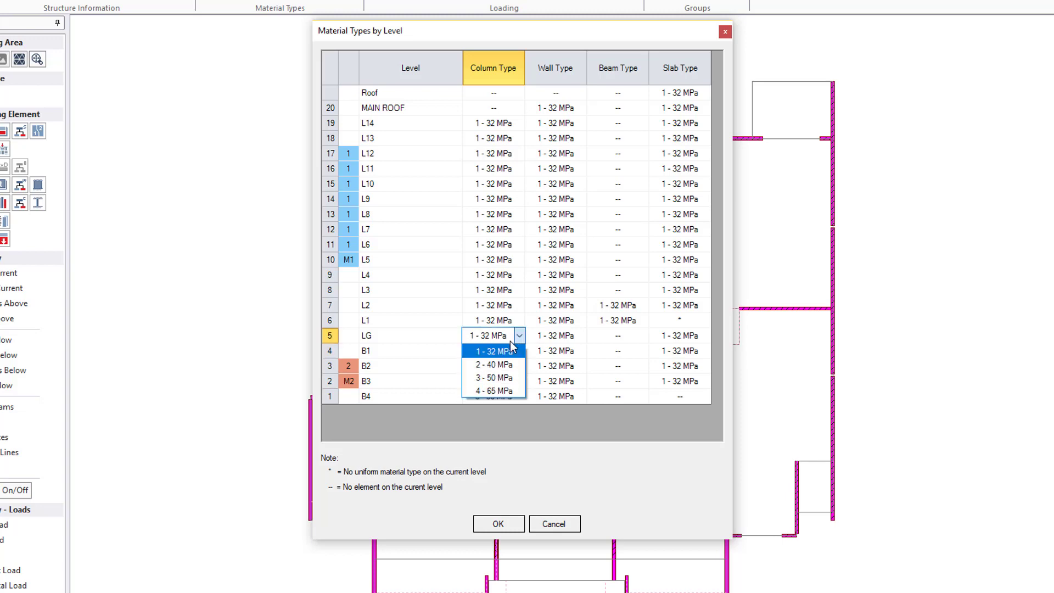
pyautogui.click(496, 378)
# - Set the column type for levels L1, L2 and L3 to 2 - 40 MPa
pyautogui.click(503, 320)
pyautogui.click(518, 320)
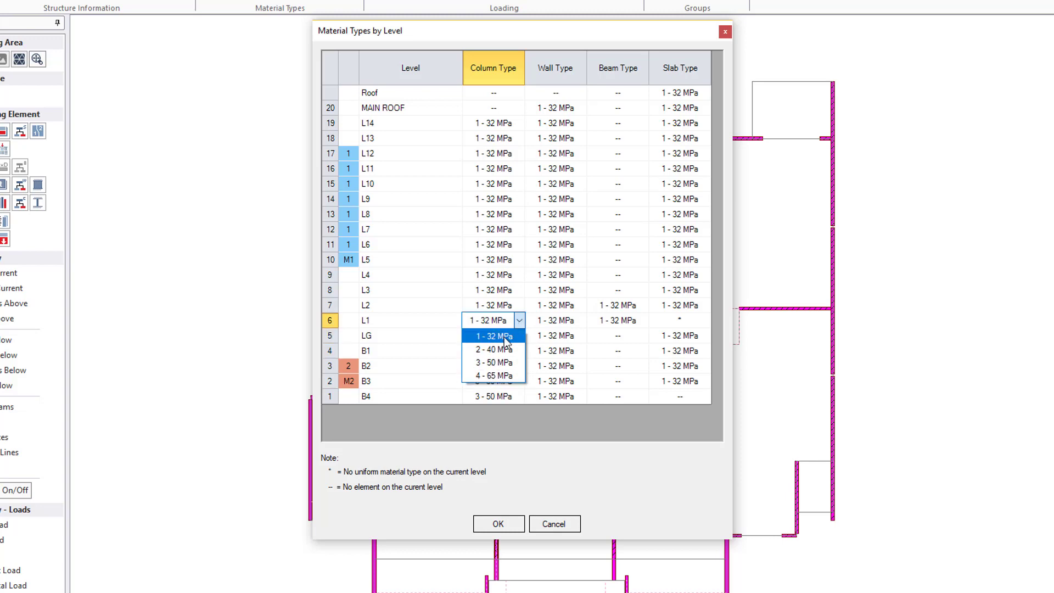
pyautogui.click(494, 349)
pyautogui.click(494, 305)
pyautogui.click(520, 304)
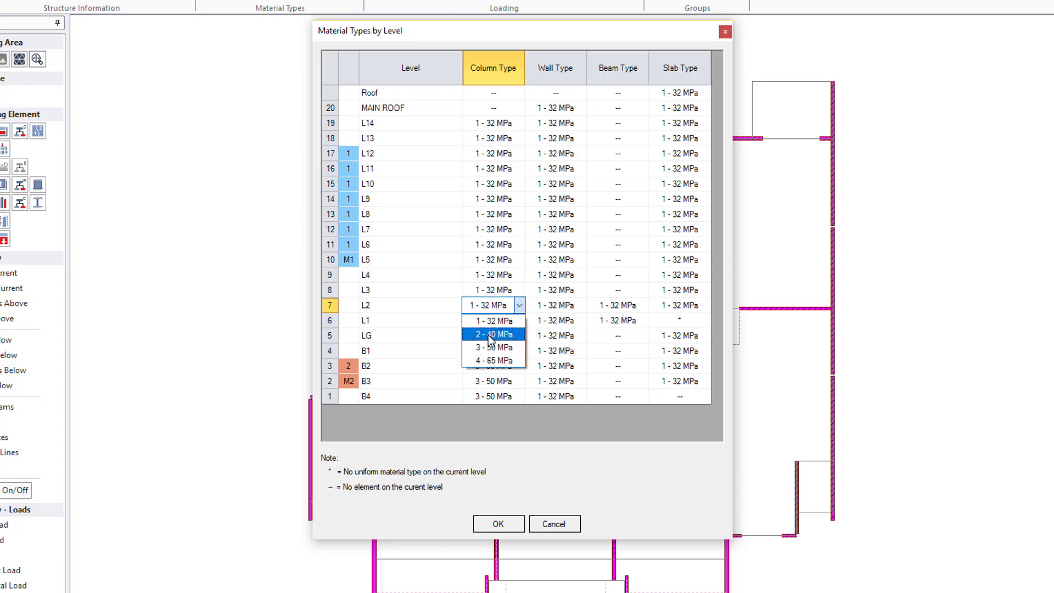
pyautogui.click(491, 335)
pyautogui.click(494, 289)
pyautogui.click(520, 289)
pyautogui.click(495, 320)
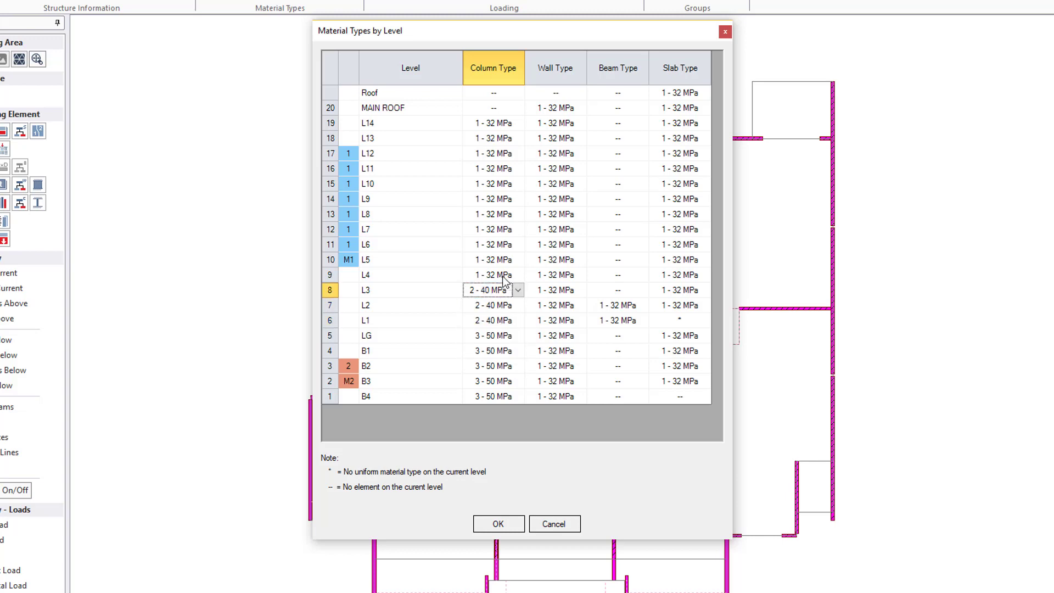
# - Set L4 and master level L5 columns to 2 - 40 MPa, applying it to slave levels L6–L12
pyautogui.click(494, 274)
pyautogui.click(518, 275)
pyautogui.click(500, 304)
pyautogui.click(494, 259)
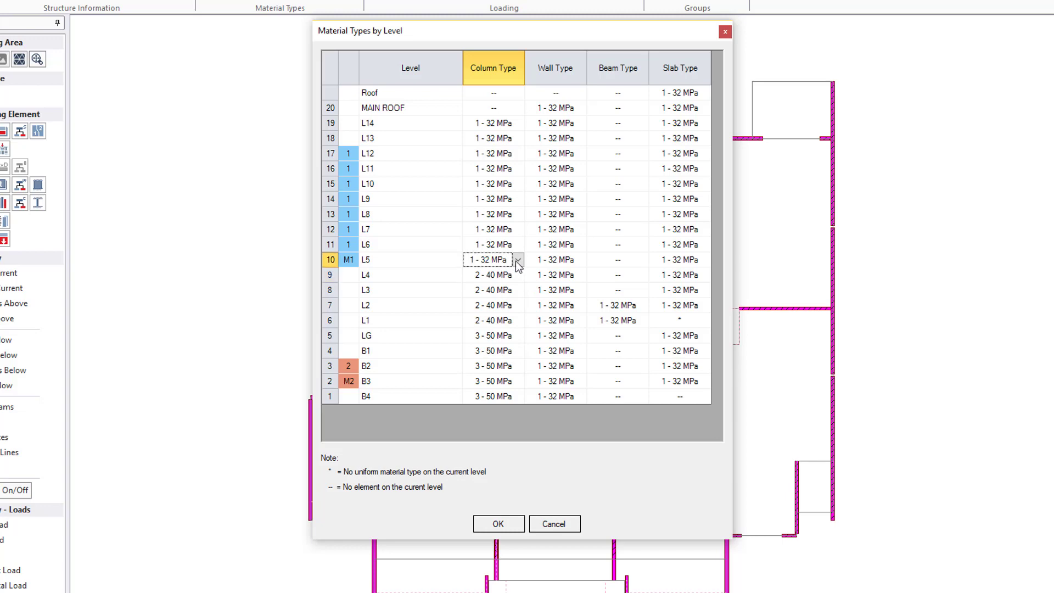
pyautogui.click(518, 259)
pyautogui.click(500, 288)
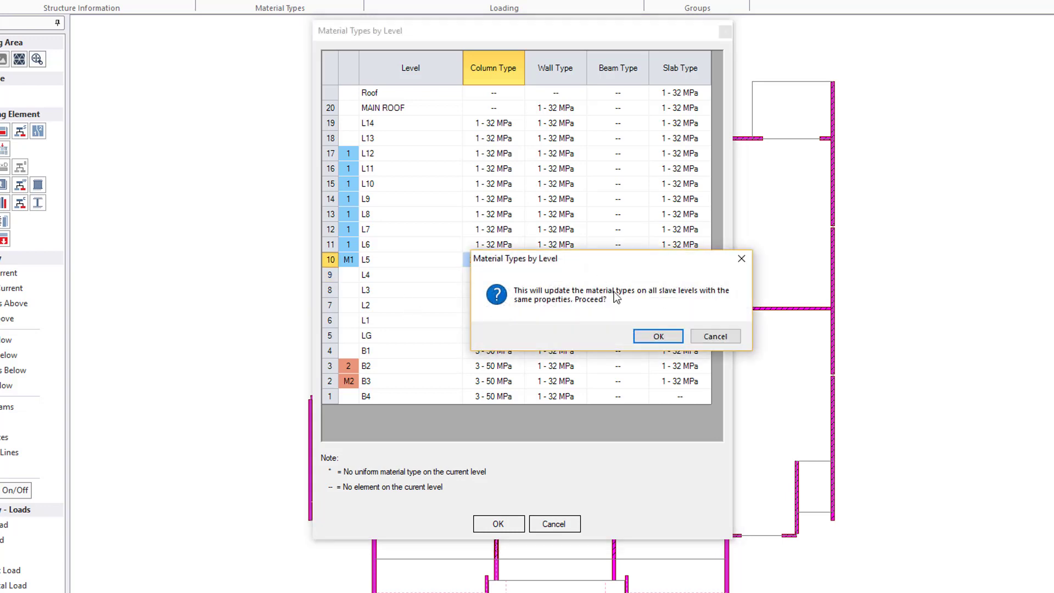
pyautogui.click(659, 336)
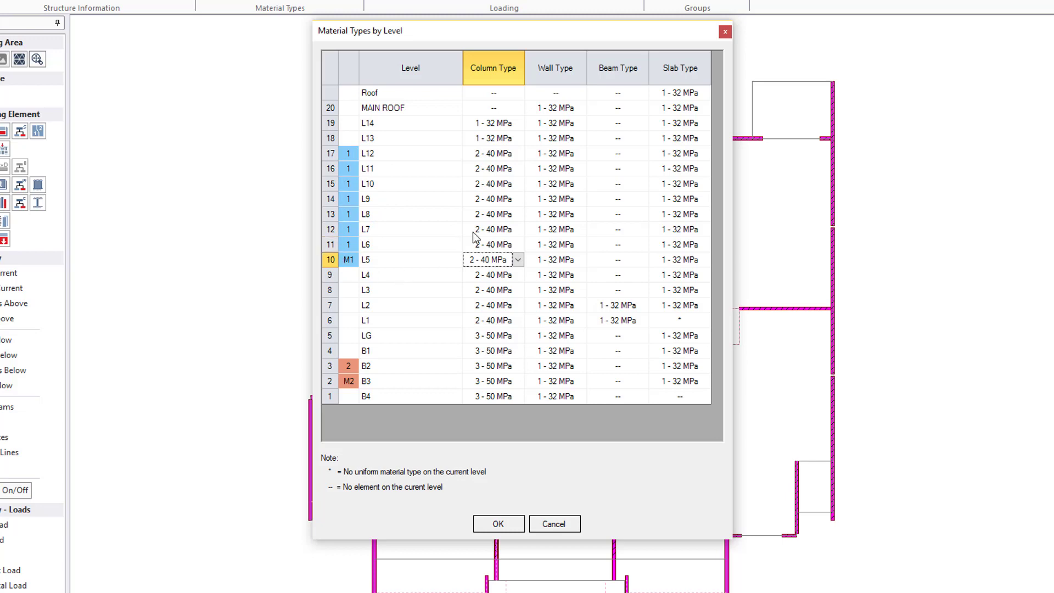
# - Change the column material of L9, L10, L11 and L12 to 1 - 32 MPa, then recheck L9
pyautogui.click(490, 199)
pyautogui.click(518, 200)
pyautogui.click(509, 213)
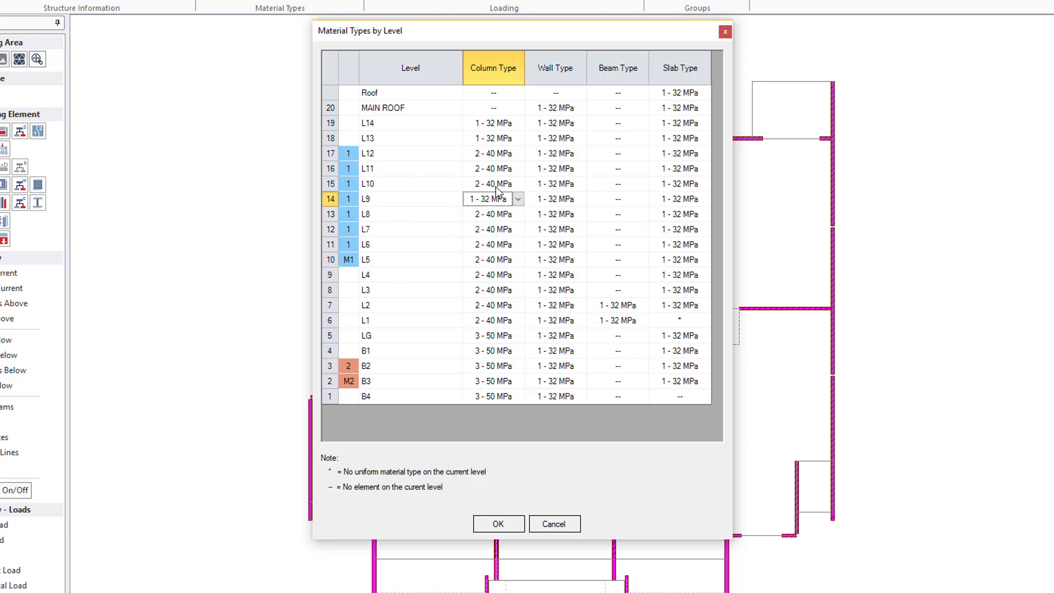
pyautogui.click(496, 185)
pyautogui.click(518, 184)
pyautogui.click(504, 197)
pyautogui.click(497, 168)
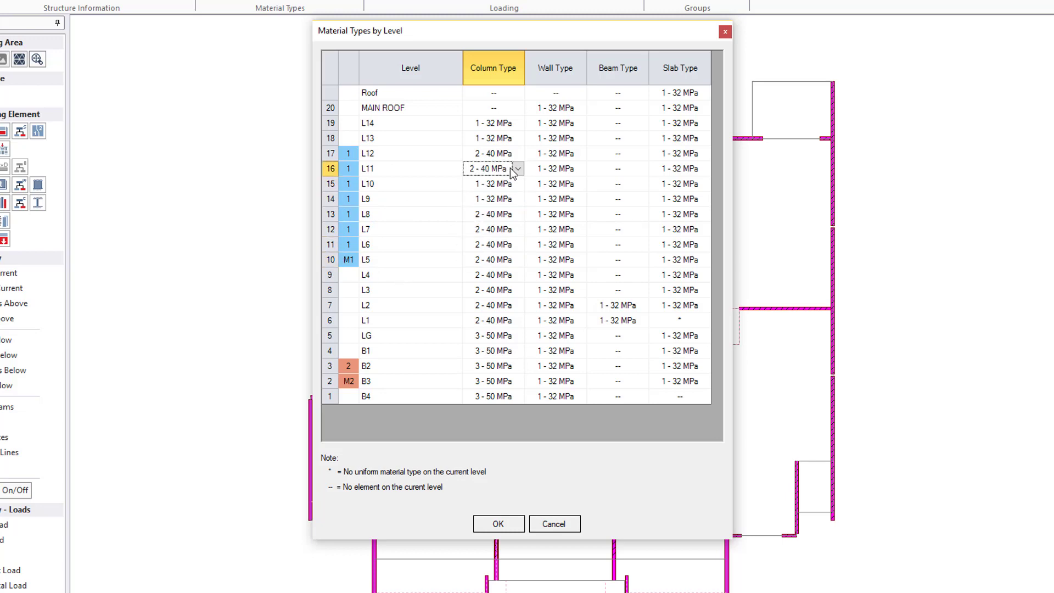
pyautogui.click(519, 169)
pyautogui.click(504, 182)
pyautogui.click(504, 156)
pyautogui.click(518, 153)
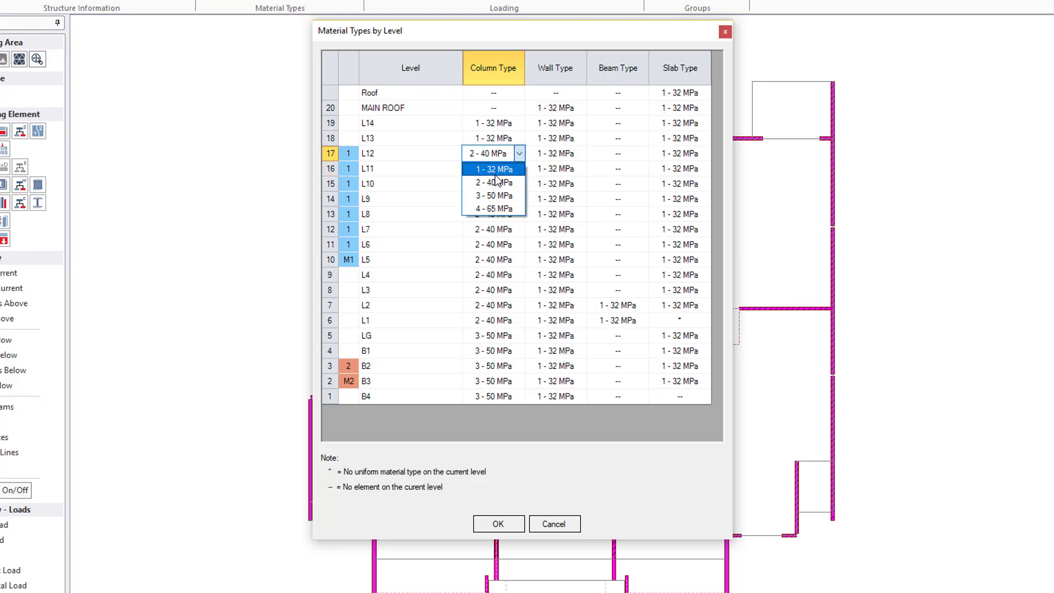
pyautogui.click(491, 167)
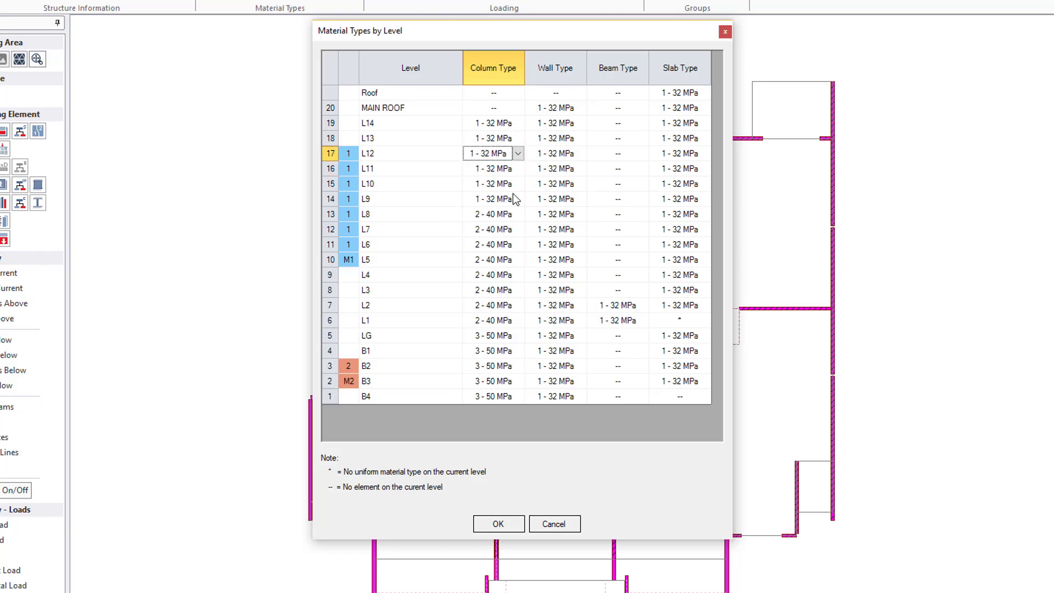
pyautogui.click(439, 199)
pyautogui.click(485, 199)
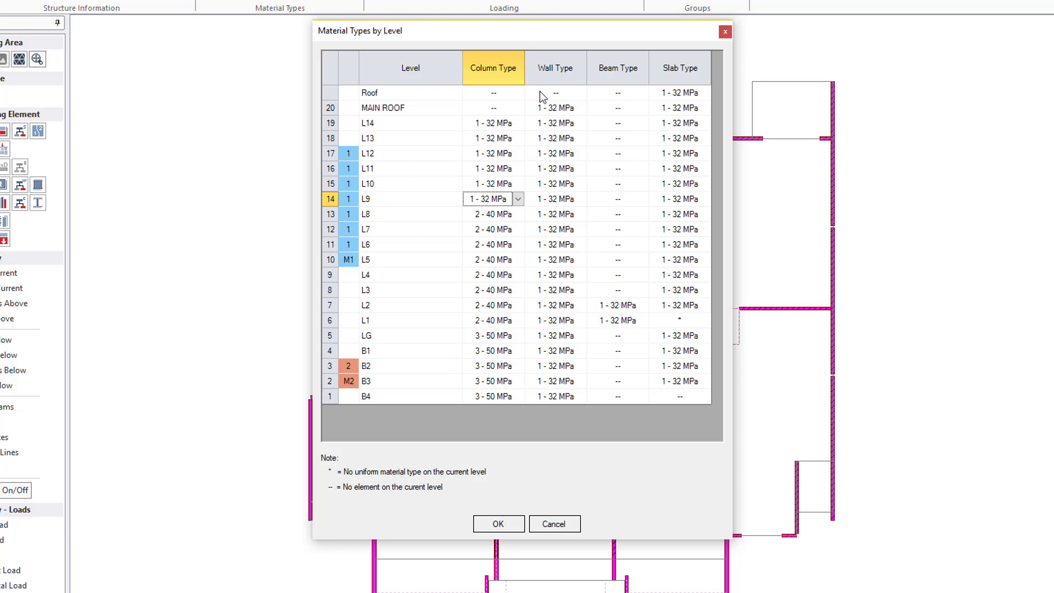
# - Assign 2 - 40 MPa Transfer to level L1's slab type and accept the per-level material table
pyautogui.click(695, 323)
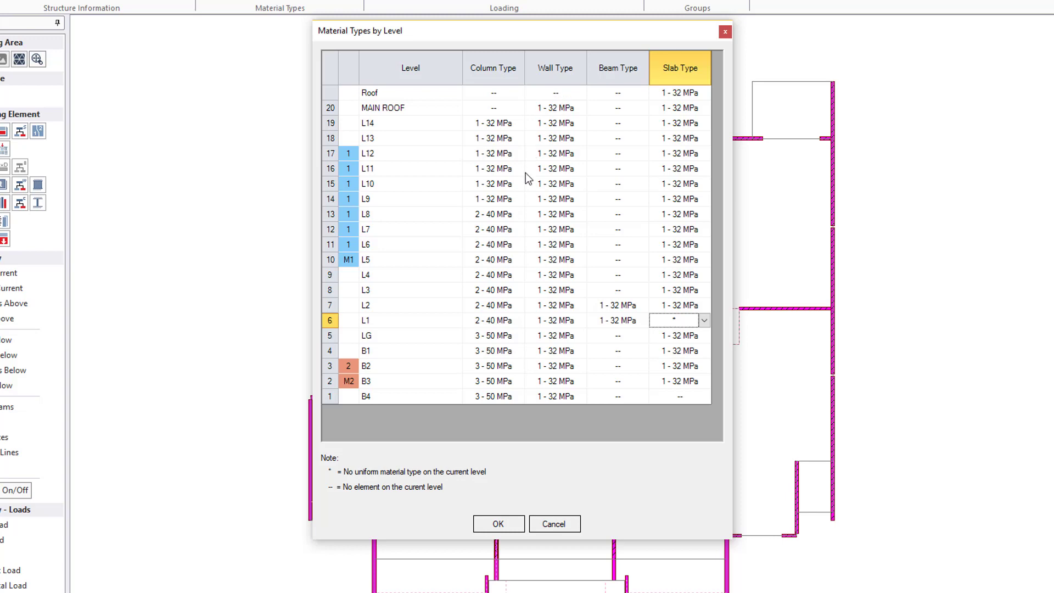
pyautogui.click(703, 321)
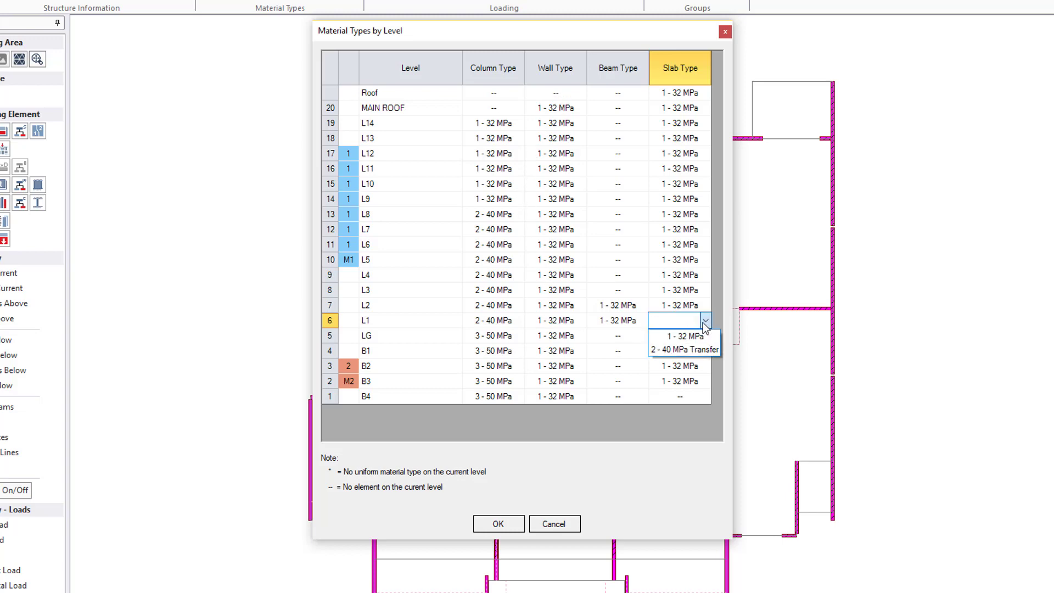
pyautogui.click(666, 350)
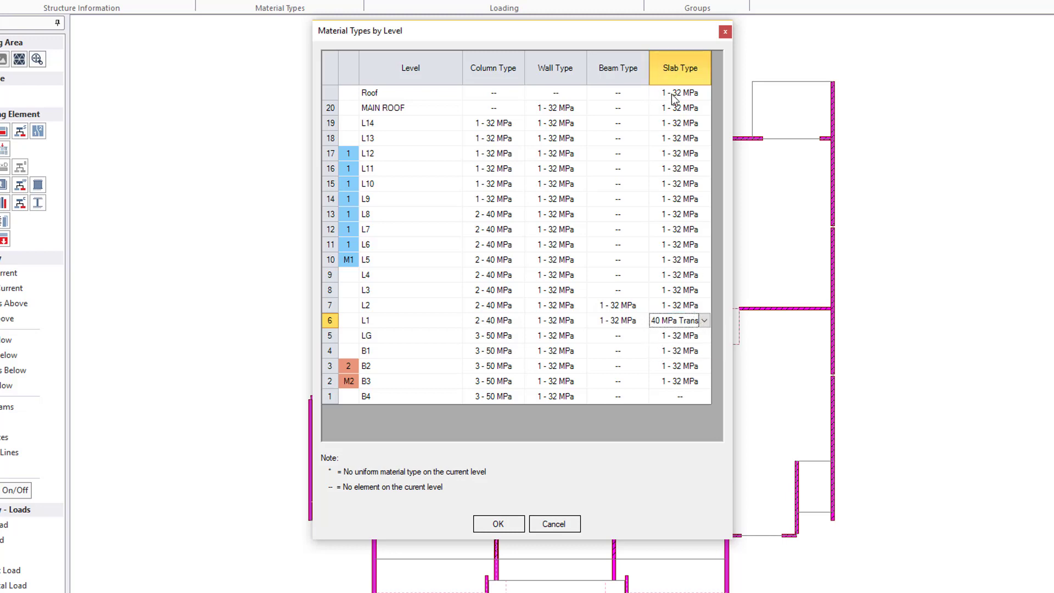
pyautogui.click(630, 264)
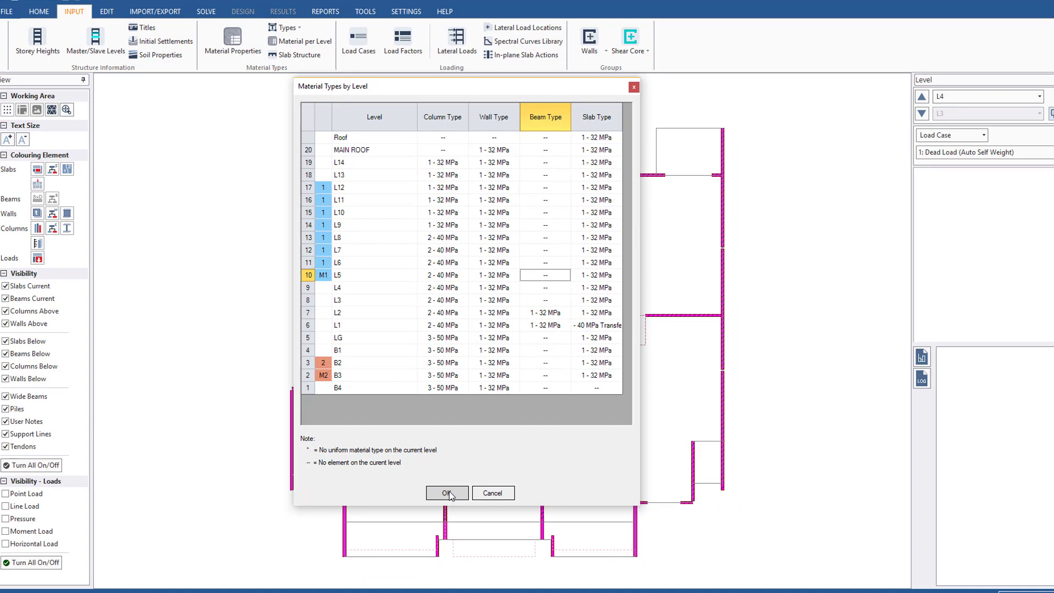
pyautogui.click(448, 493)
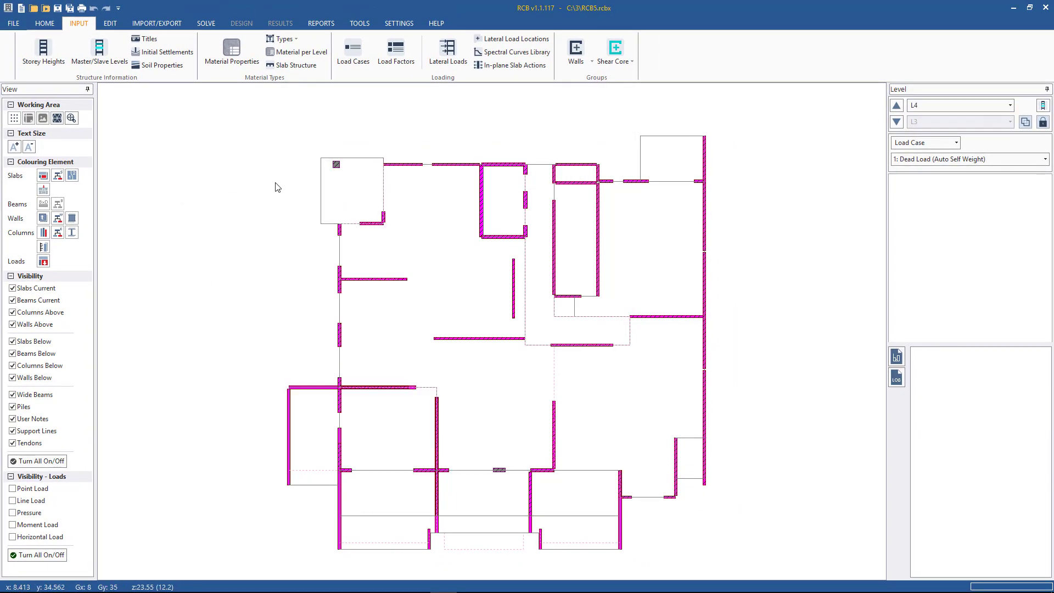
pyautogui.click(225, 53)
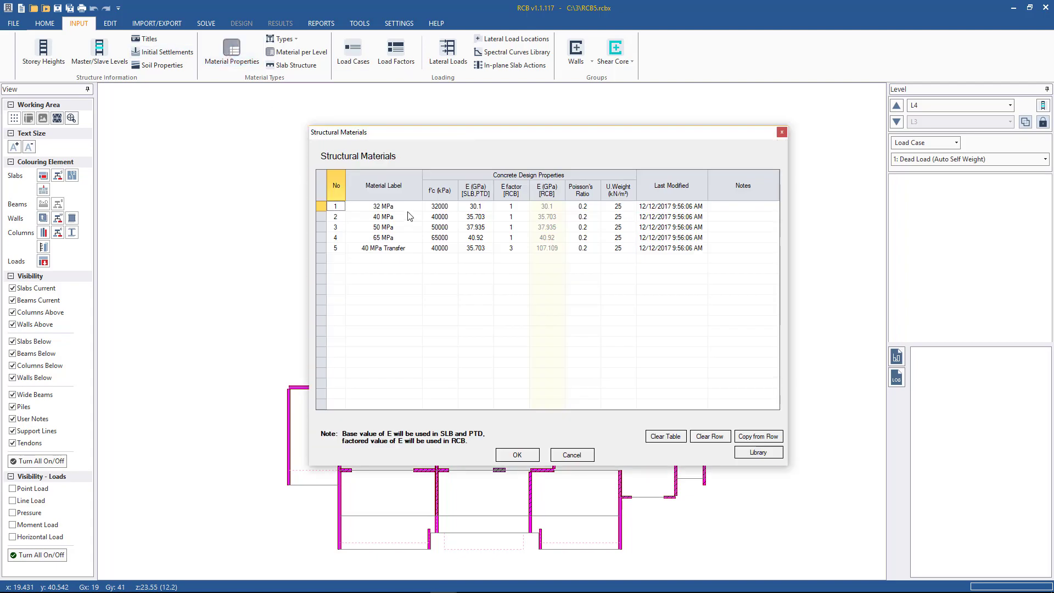
pyautogui.click(578, 450)
pyautogui.click(303, 54)
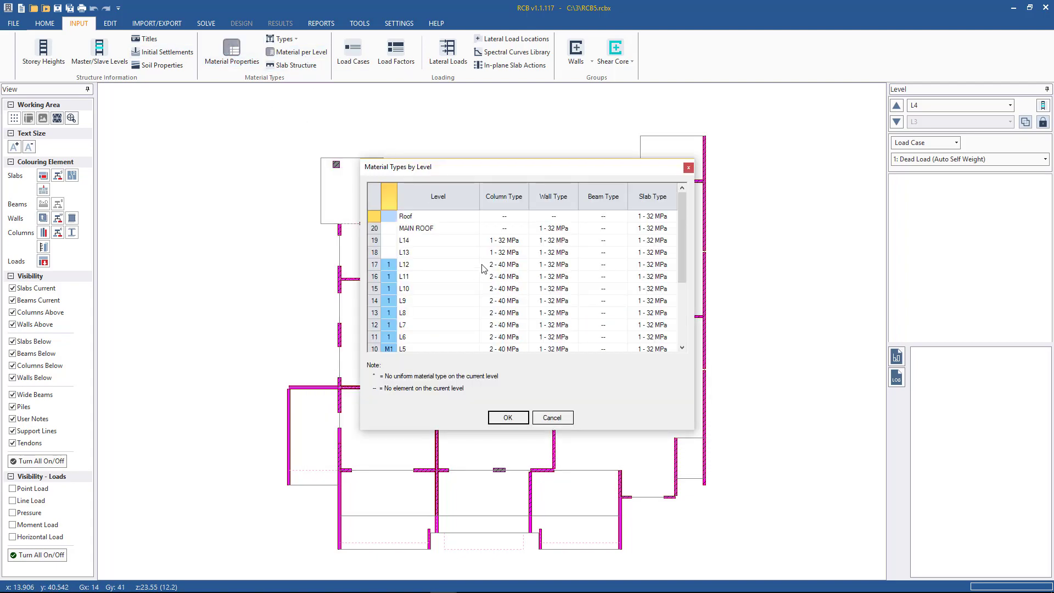
pyautogui.moveTo(682, 228); pyautogui.dragTo(680, 272)
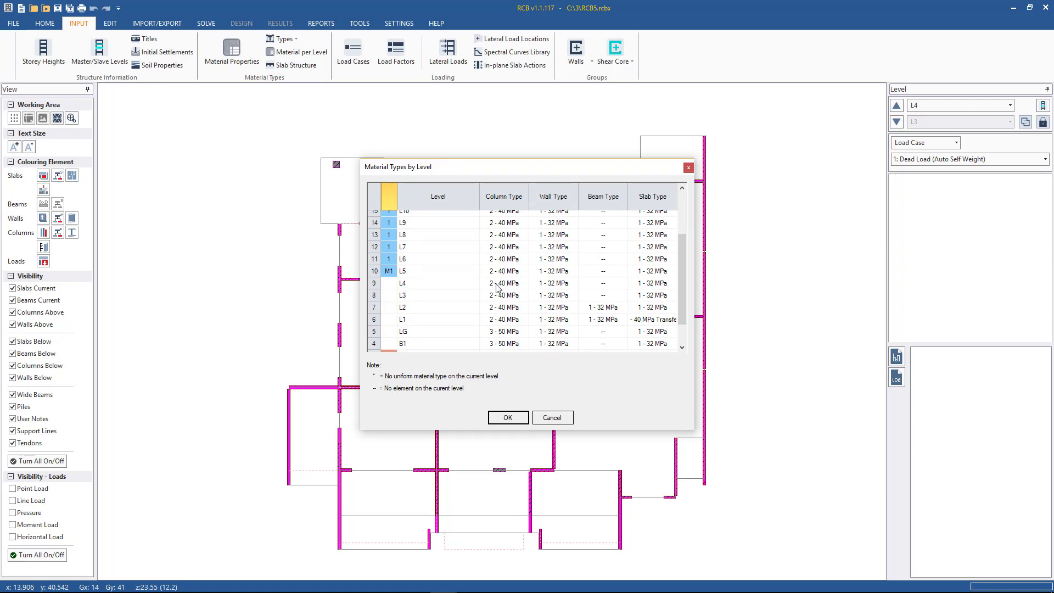
pyautogui.click(552, 418)
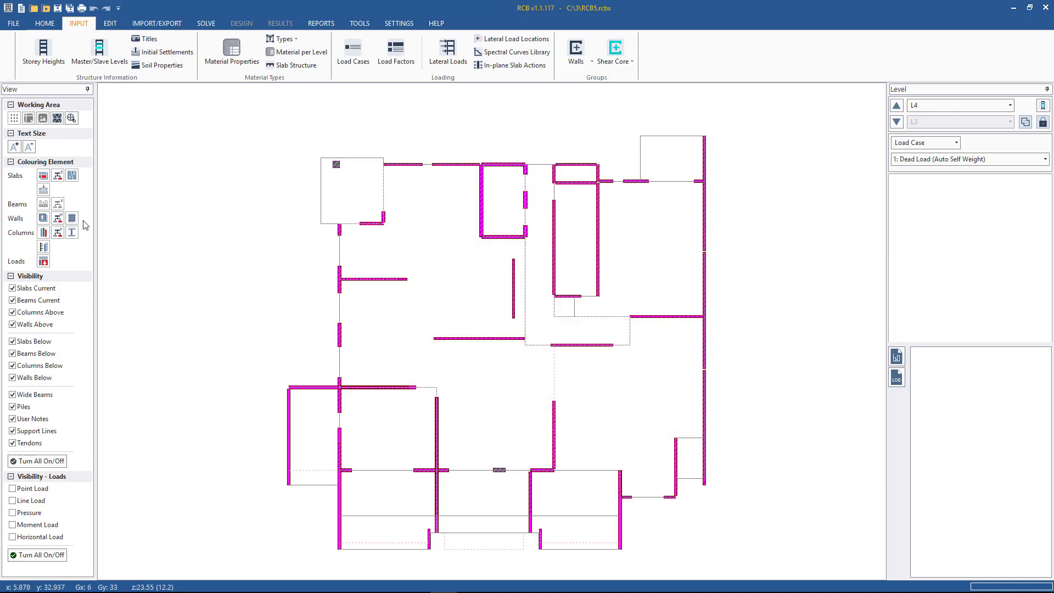
pyautogui.click(58, 233)
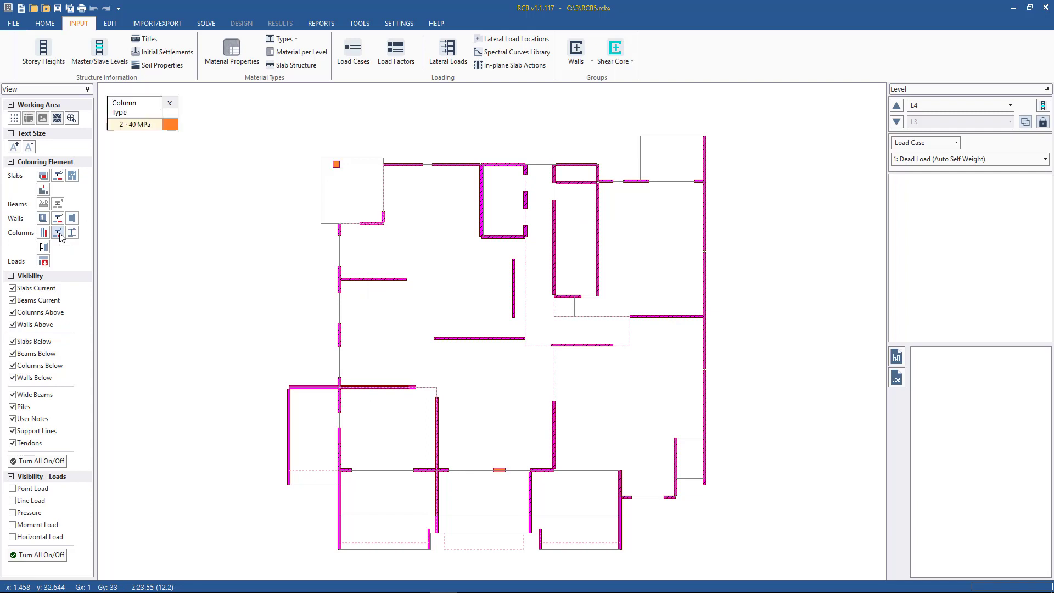
pyautogui.click(125, 132)
pyautogui.click(169, 103)
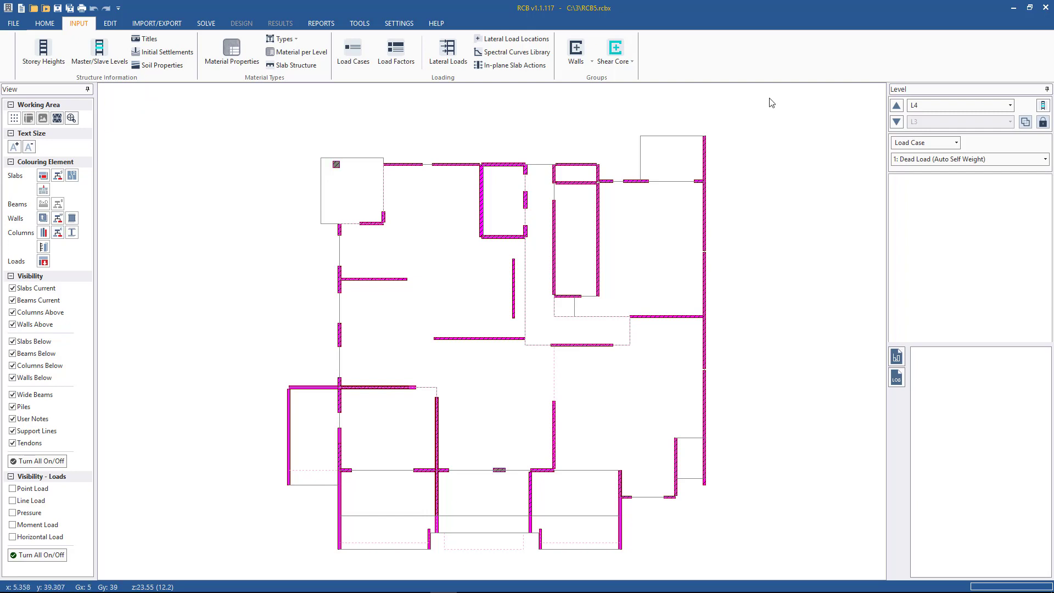
# - Switch the plan to level L1 and colour its slabs by slab type
pyautogui.click(937, 104)
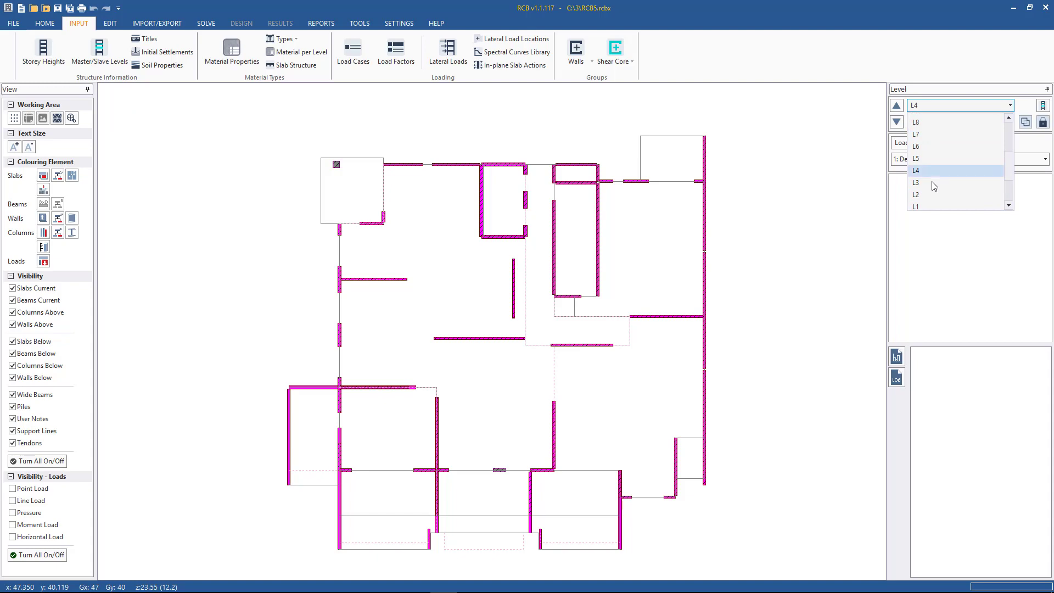
pyautogui.click(926, 206)
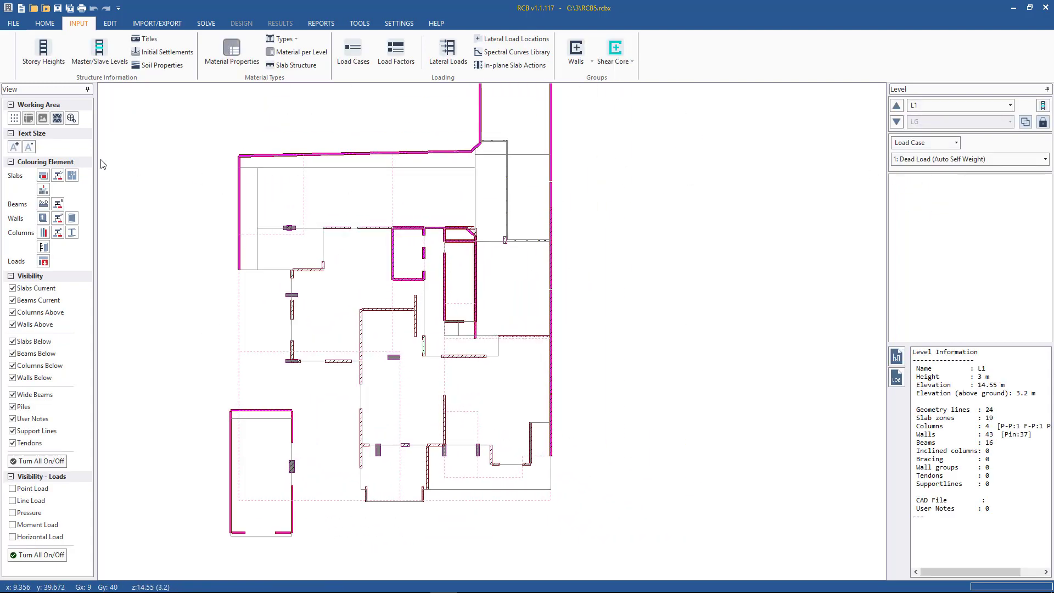
pyautogui.click(58, 176)
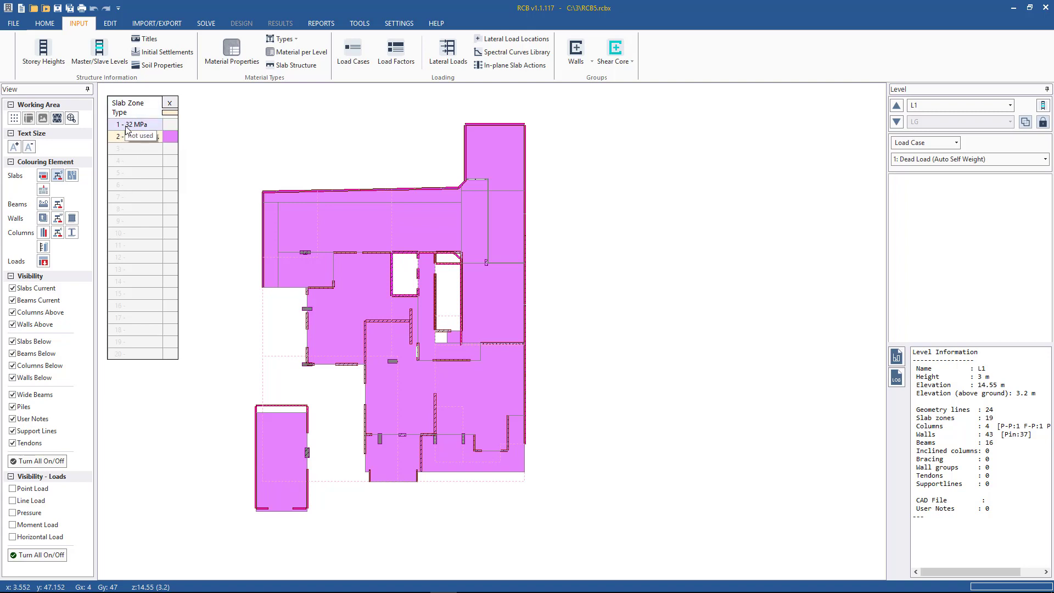
pyautogui.click(169, 116)
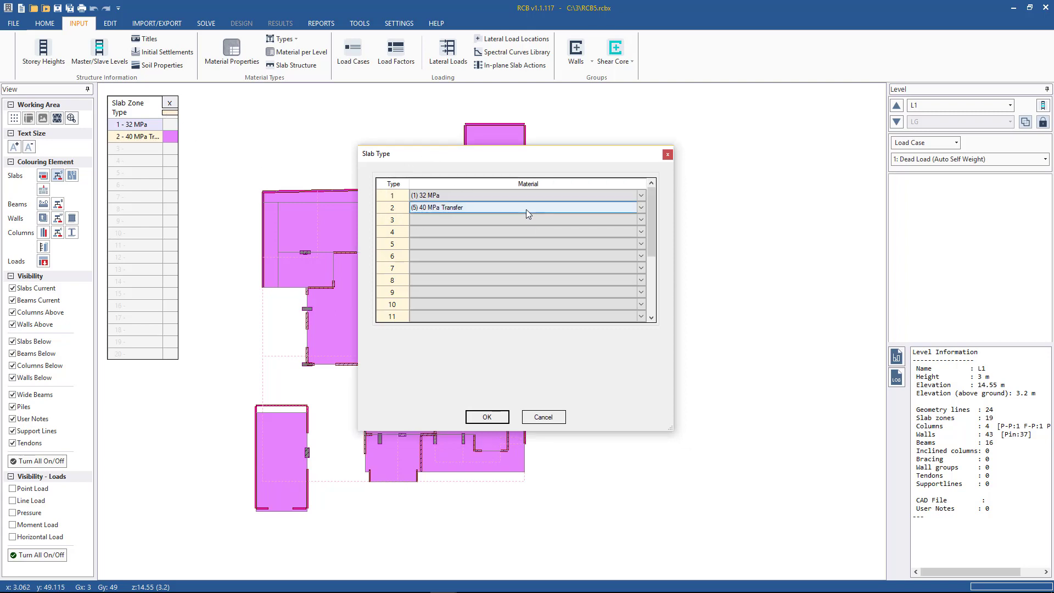
pyautogui.click(549, 418)
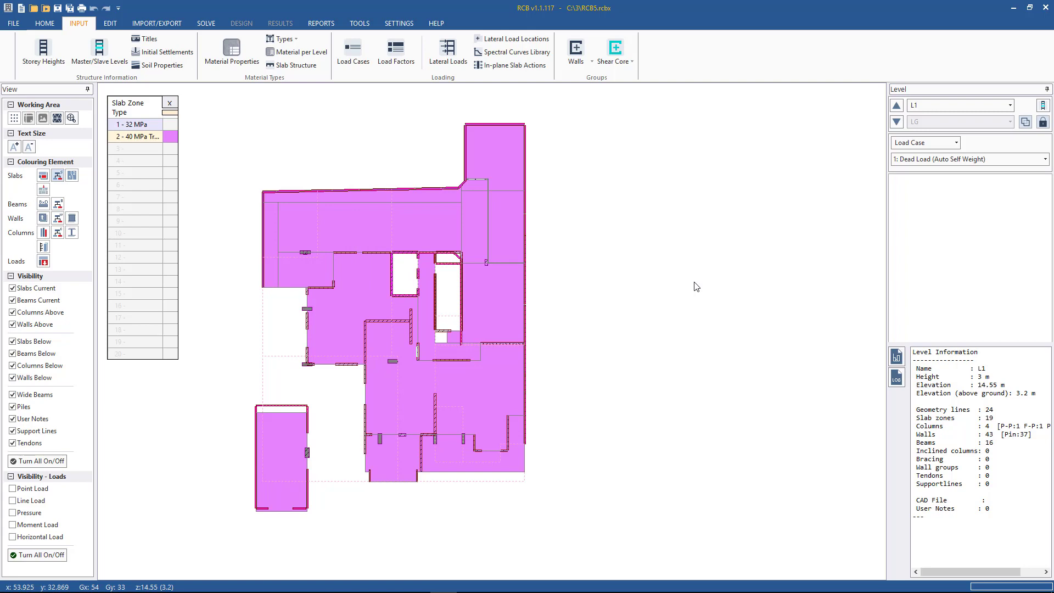
pyautogui.click(222, 60)
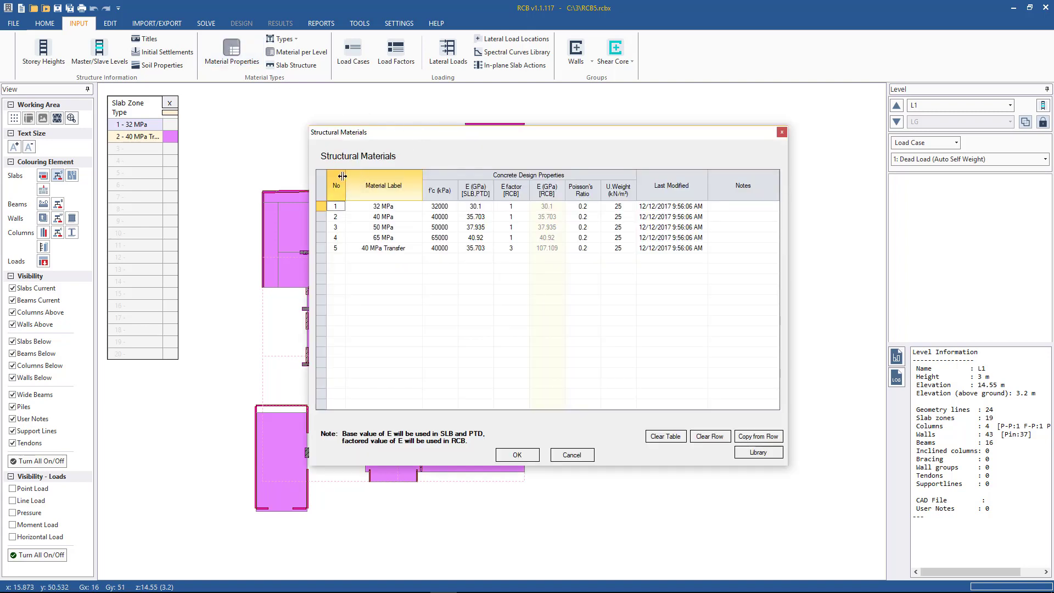
pyautogui.click(571, 455)
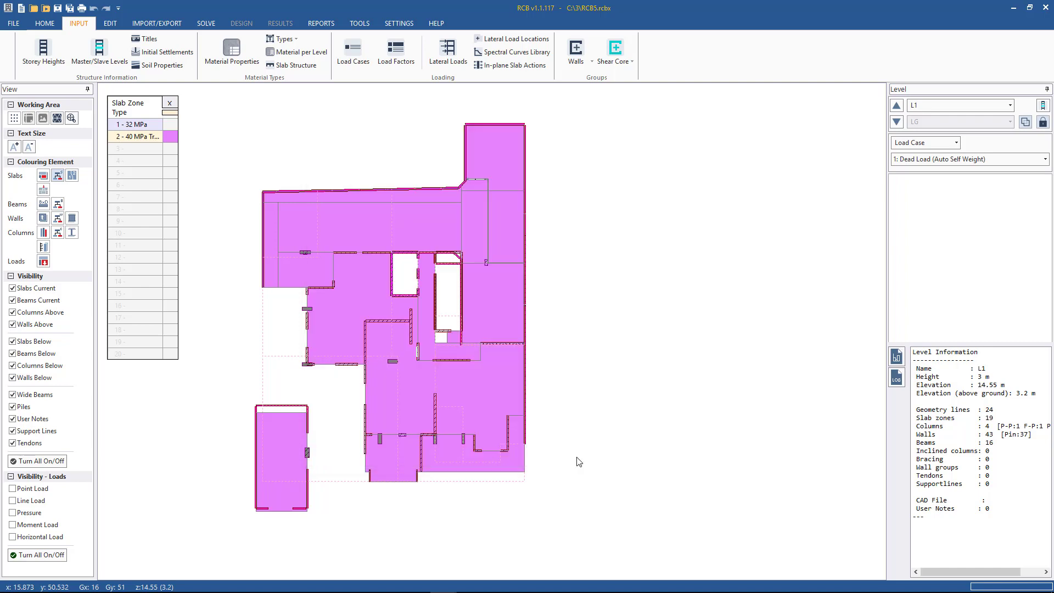
# - View the column type materials and close the list without changes
pyautogui.click(284, 38)
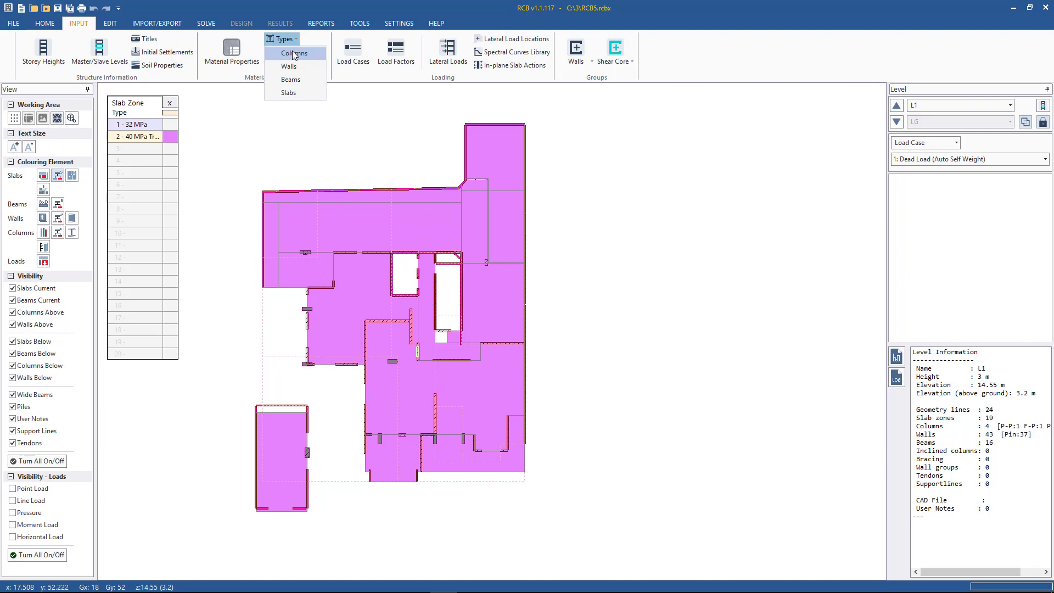
pyautogui.click(294, 53)
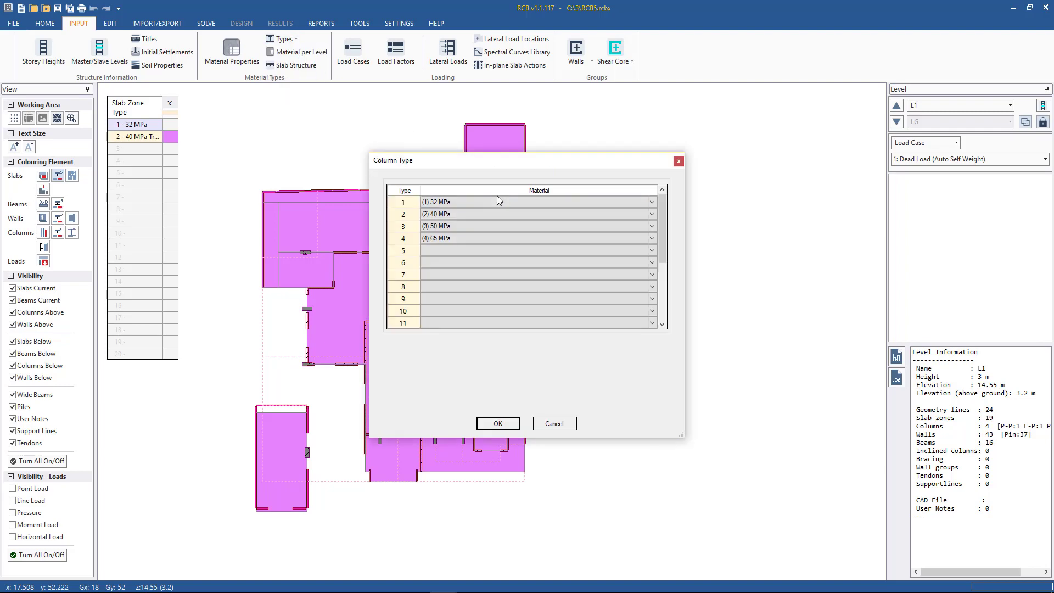
pyautogui.click(554, 423)
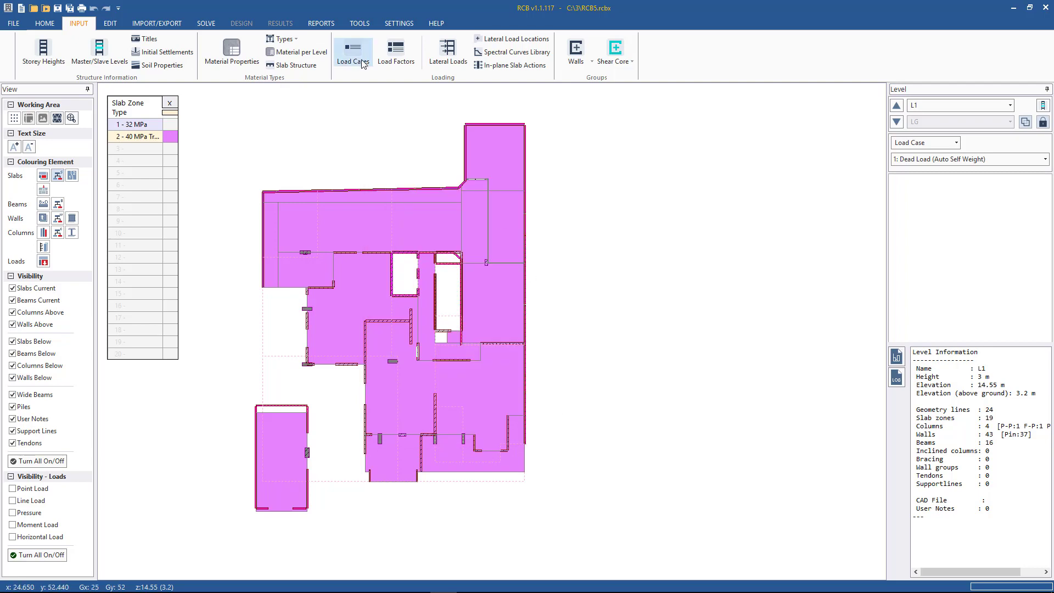
# - Show the per-level material table enlarged down to B4, then close it without changes
pyautogui.click(306, 55)
pyautogui.moveTo(408, 162); pyautogui.dragTo(354, 117)
pyautogui.moveTo(639, 385); pyautogui.dragTo(640, 529)
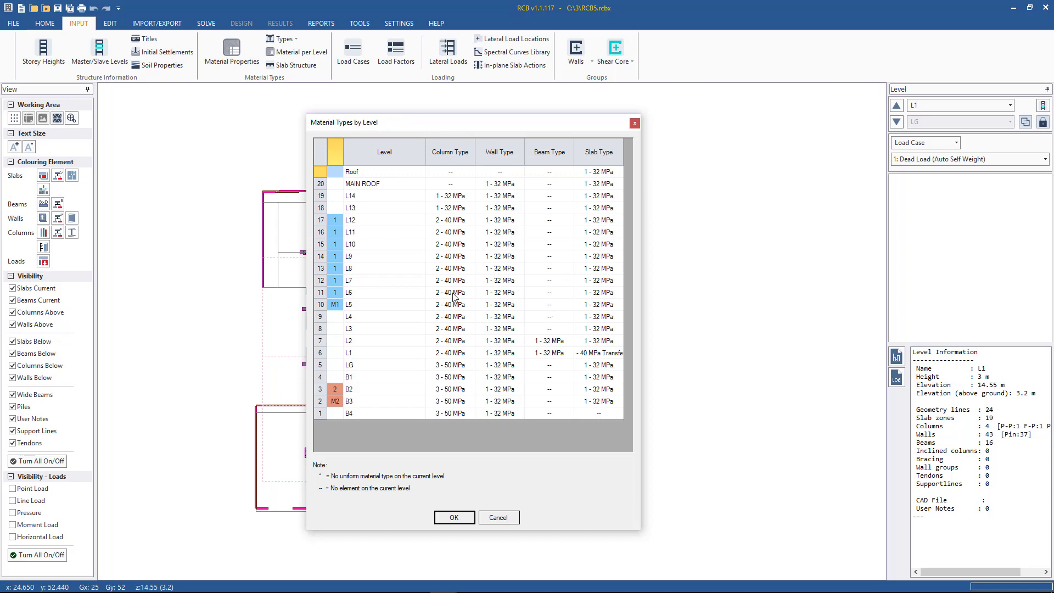
pyautogui.click(488, 516)
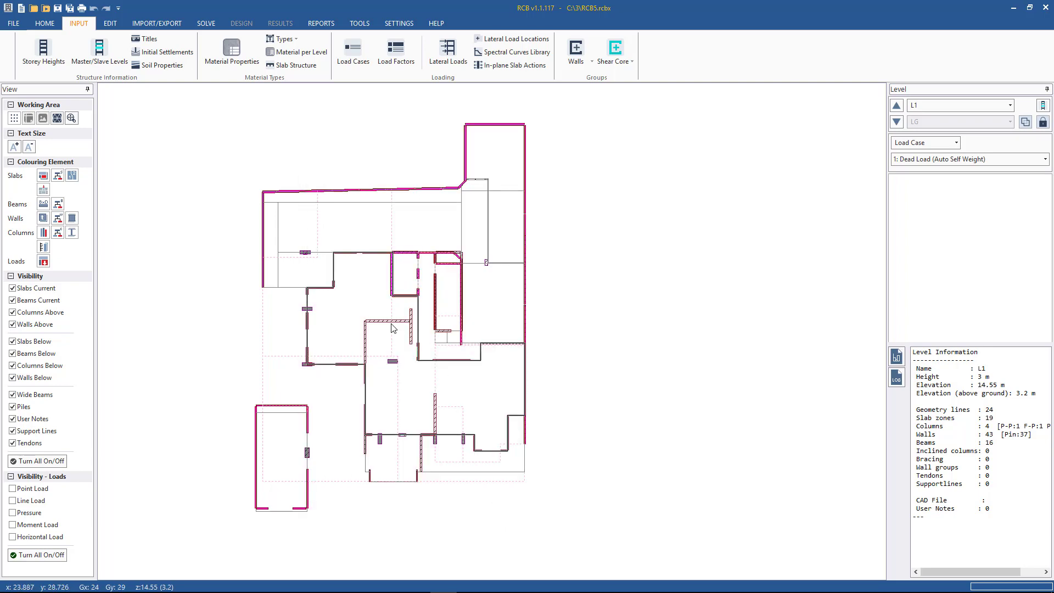